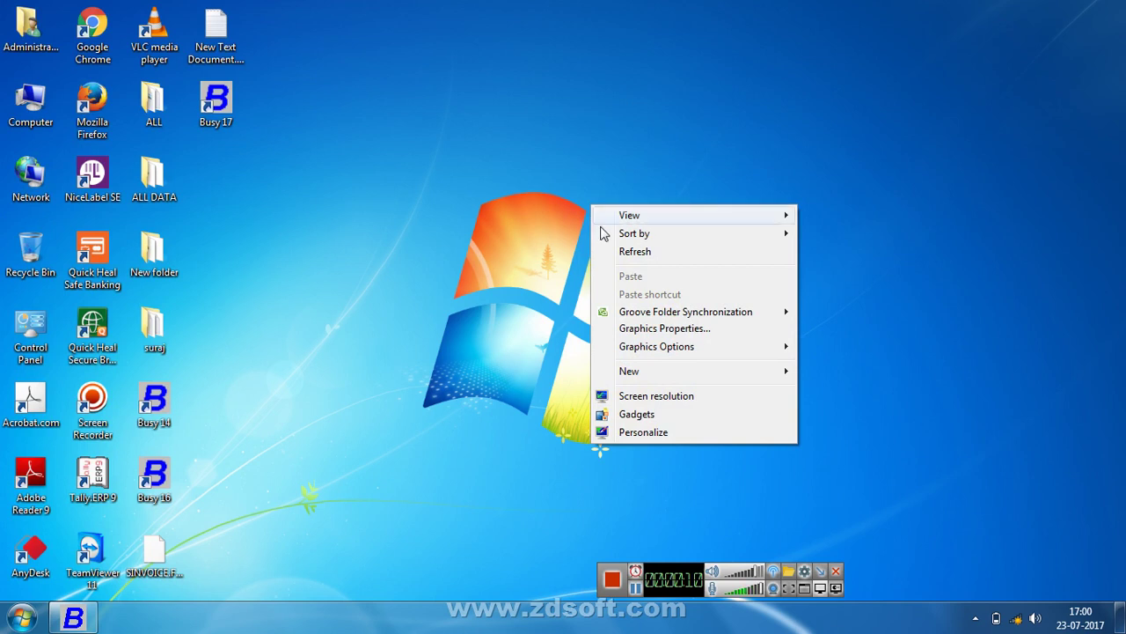
# Refresh the desktop, close the WMI crash message, and restore the Busy 17 window
pyautogui.click(628, 252)
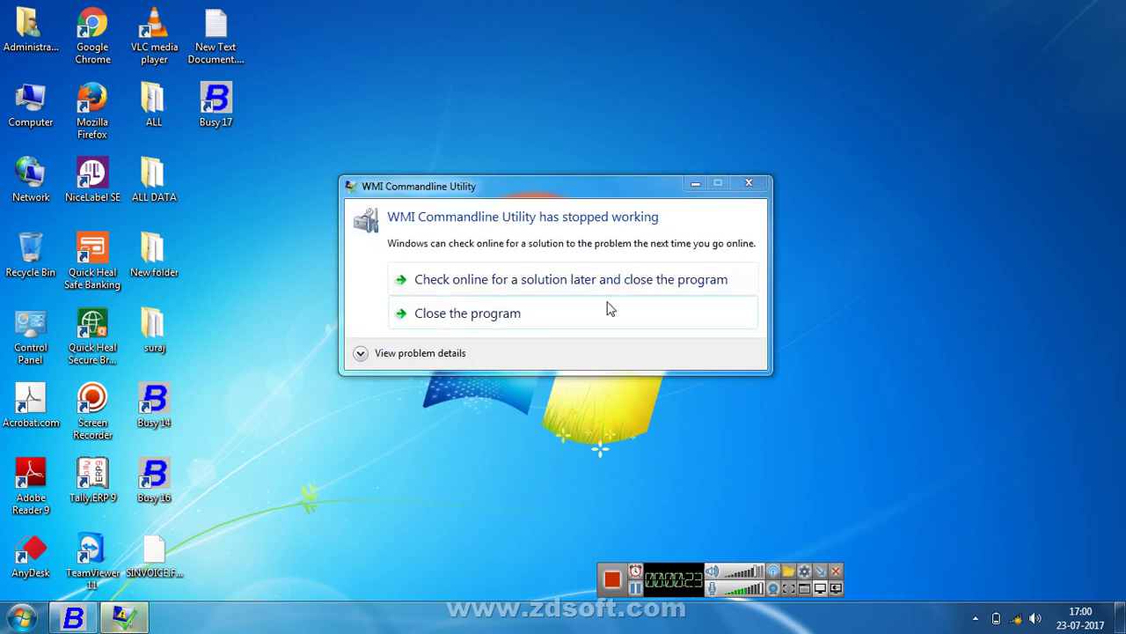
pyautogui.click(608, 310)
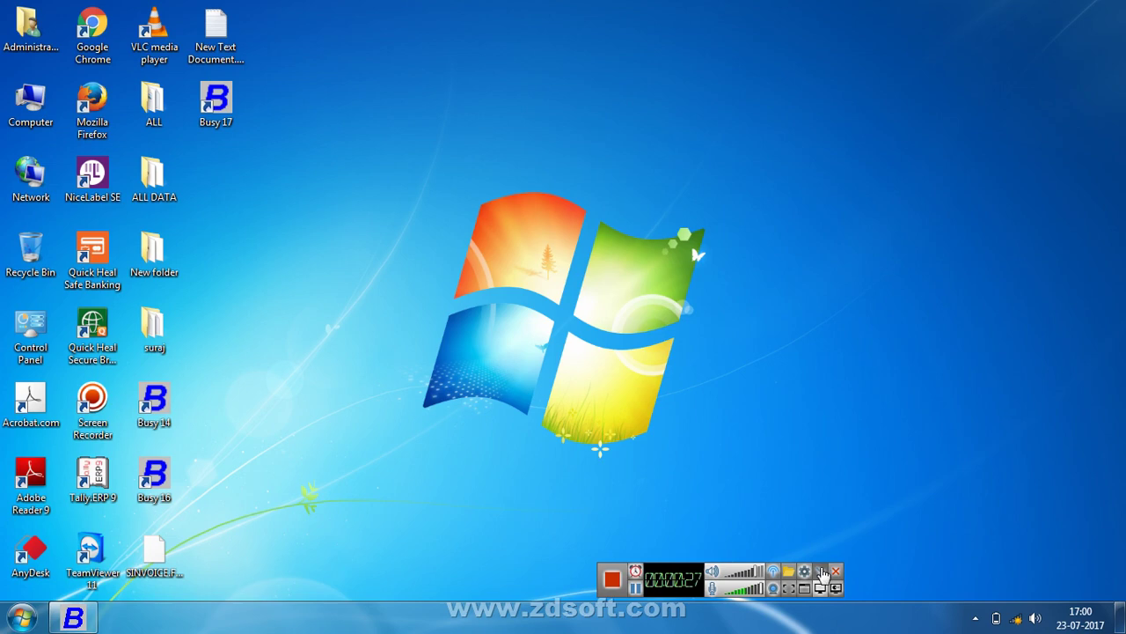
pyautogui.click(820, 572)
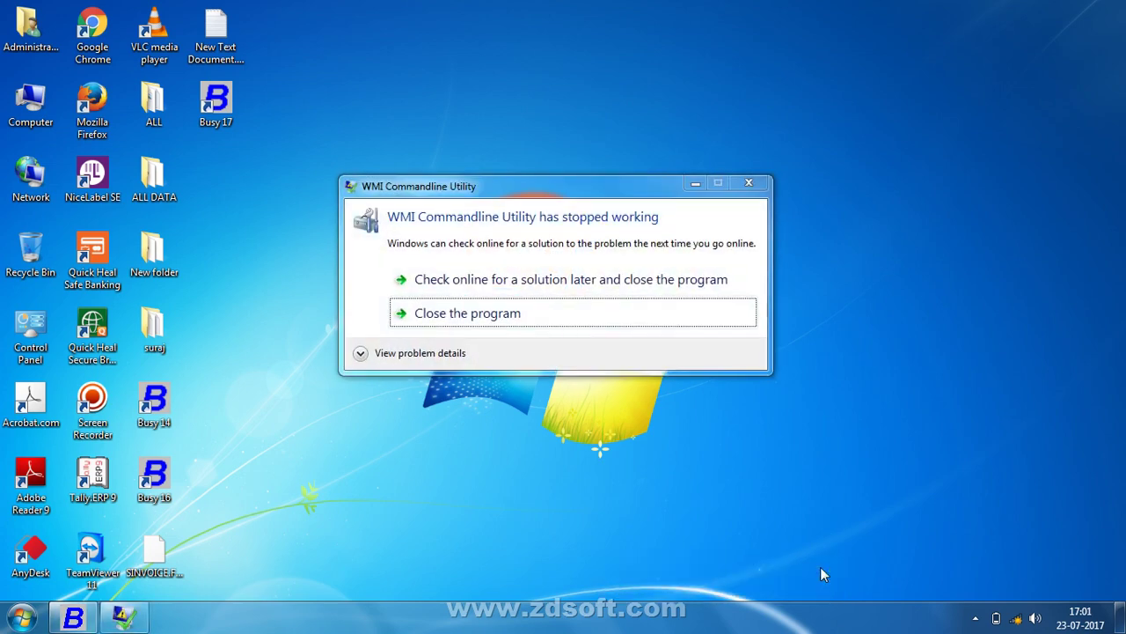
pyautogui.click(71, 616)
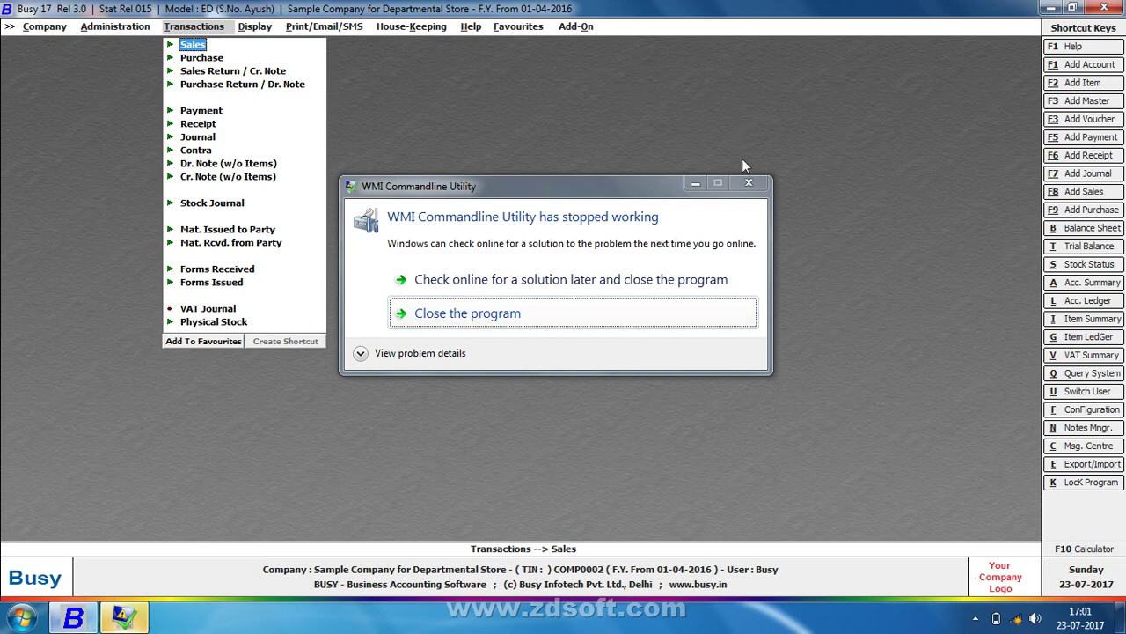
# Dismiss the WMI error and view ANAYKA DRY COCONUT's item master to confirm its Pol discount structure
pyautogui.click(748, 185)
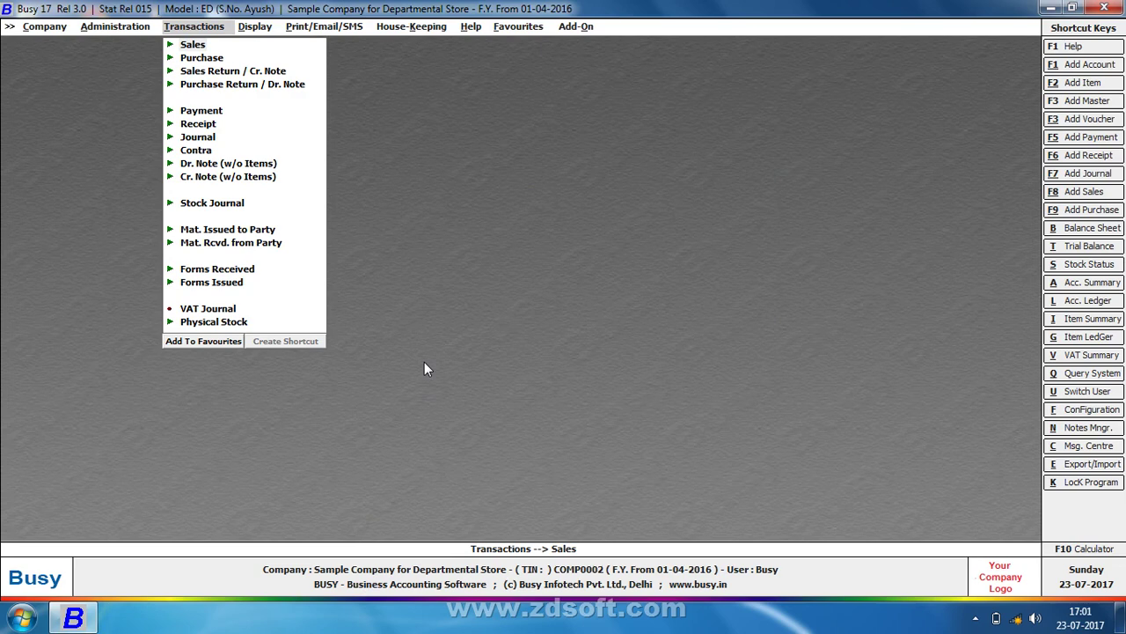
pyautogui.press('Left')
pyautogui.press('Down')
pyautogui.press('Down')
pyautogui.press('Down')
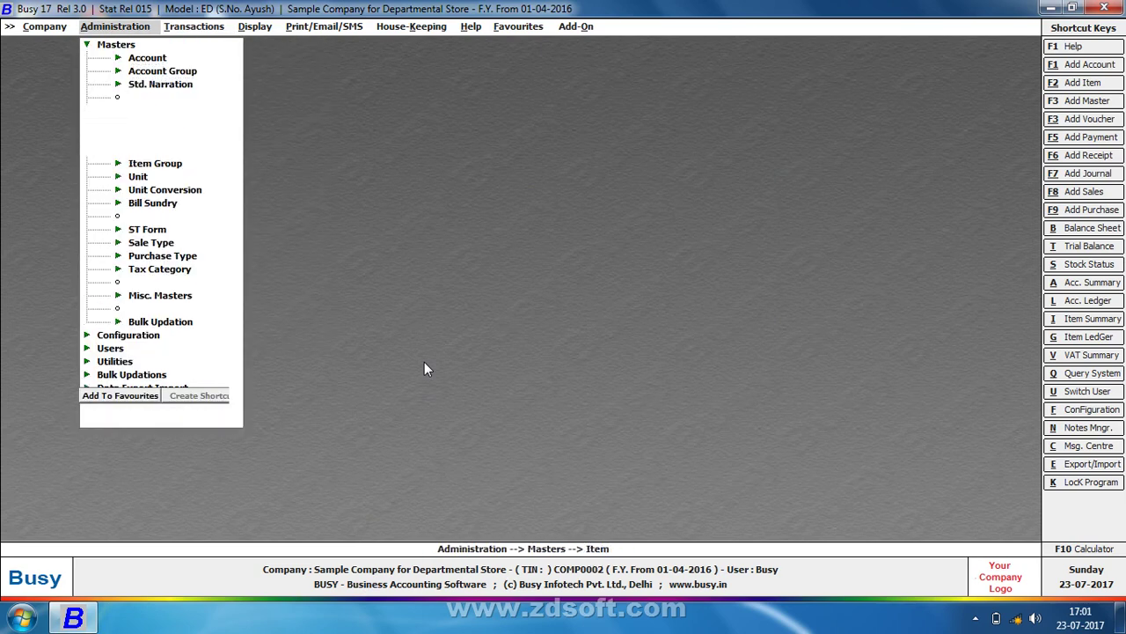
pyautogui.press('Right')
pyautogui.press('Down')
pyautogui.press('Return')
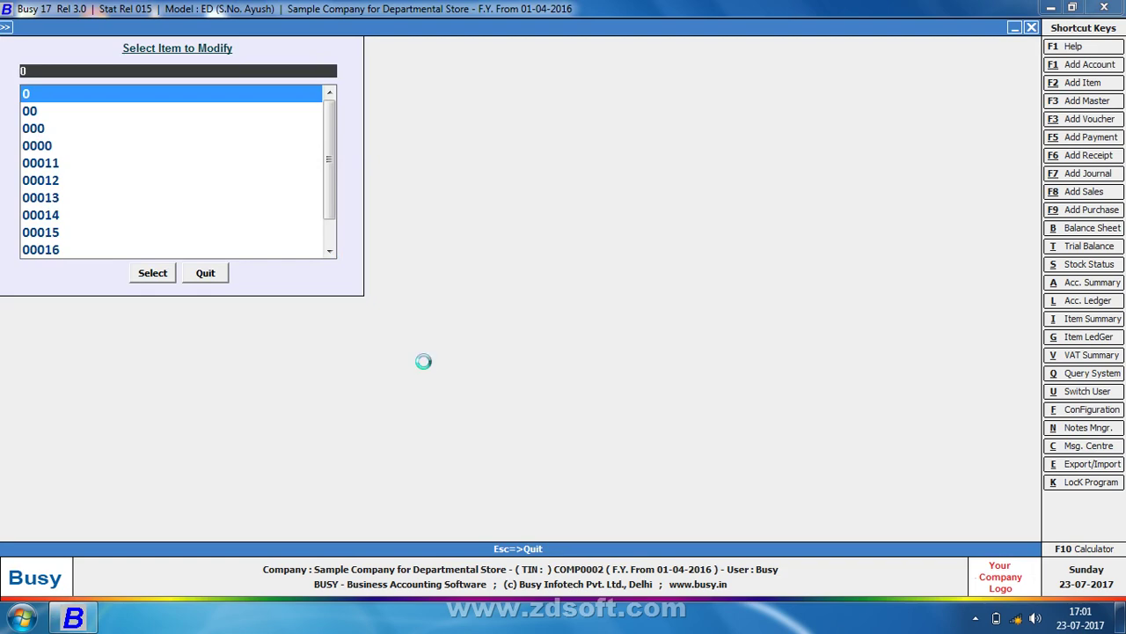
pyautogui.press('Return')
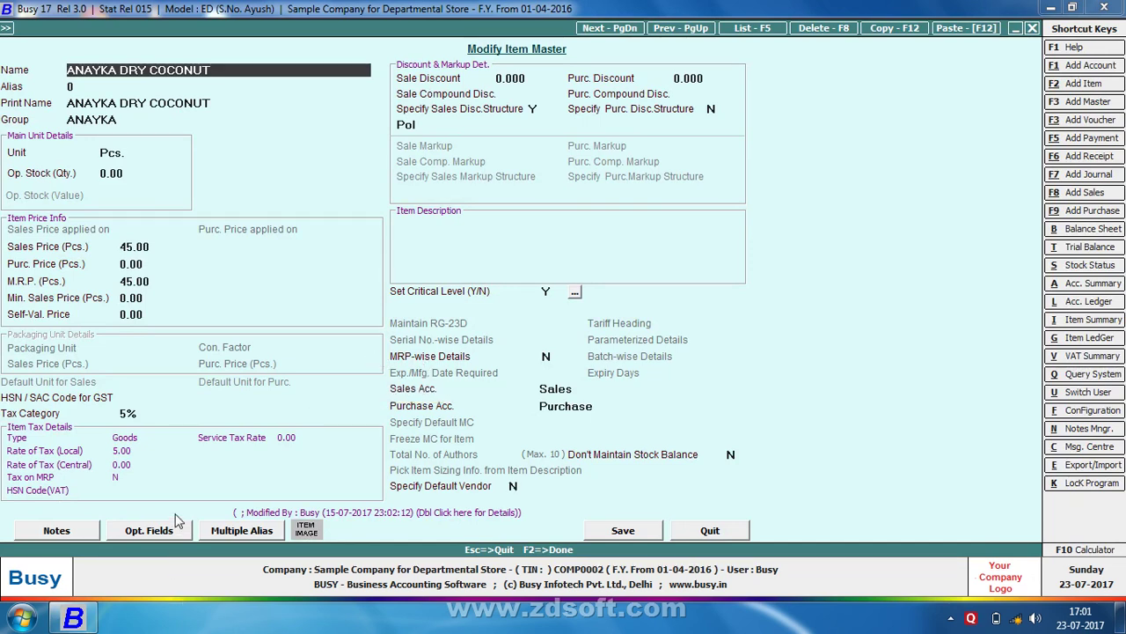
pyautogui.press('Escape')
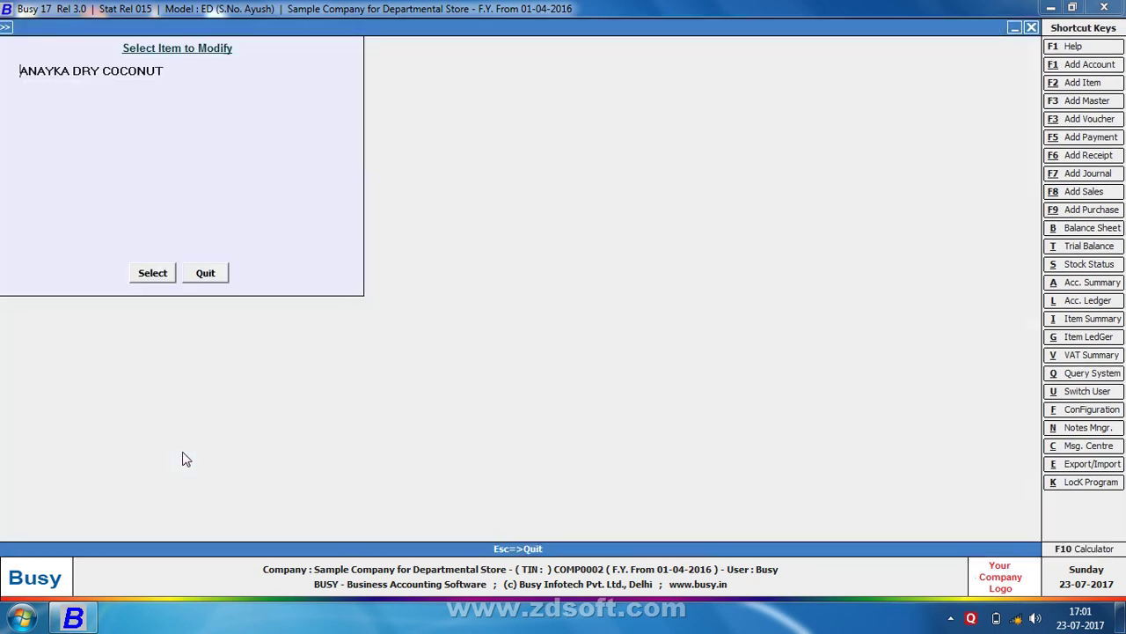
pyautogui.press('Escape')
pyautogui.press('Escape')
# Browse the accounts list under Account > Modify down to VAT without changing anything
pyautogui.press('Up')
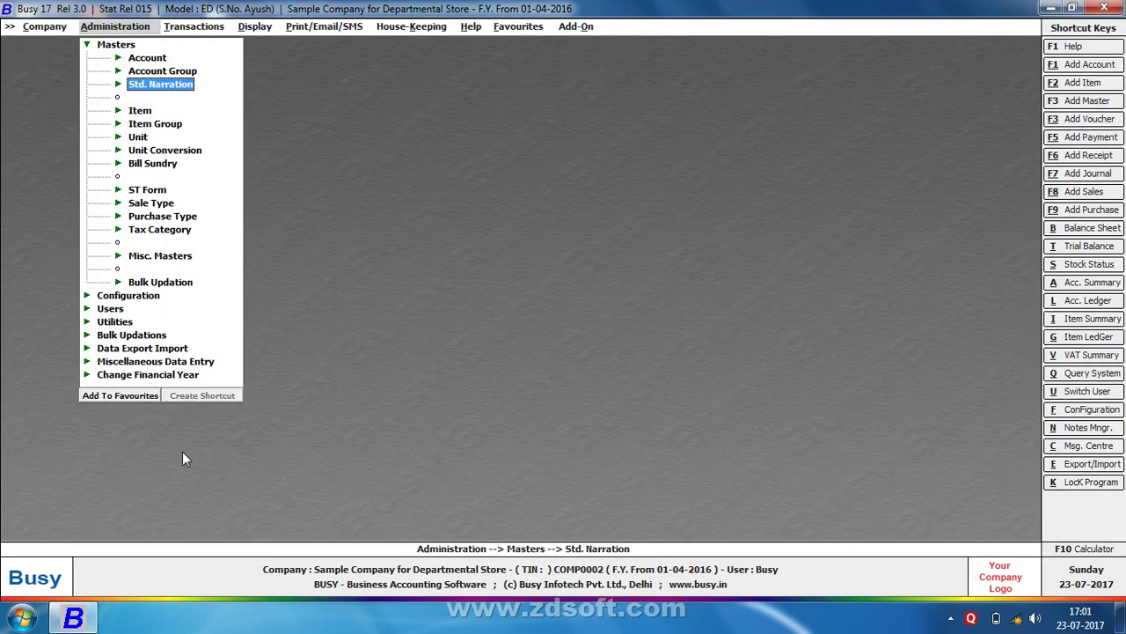
pyautogui.press('Up')
pyautogui.press('Up')
pyautogui.press('Return')
pyautogui.press('Down')
pyautogui.press('Return')
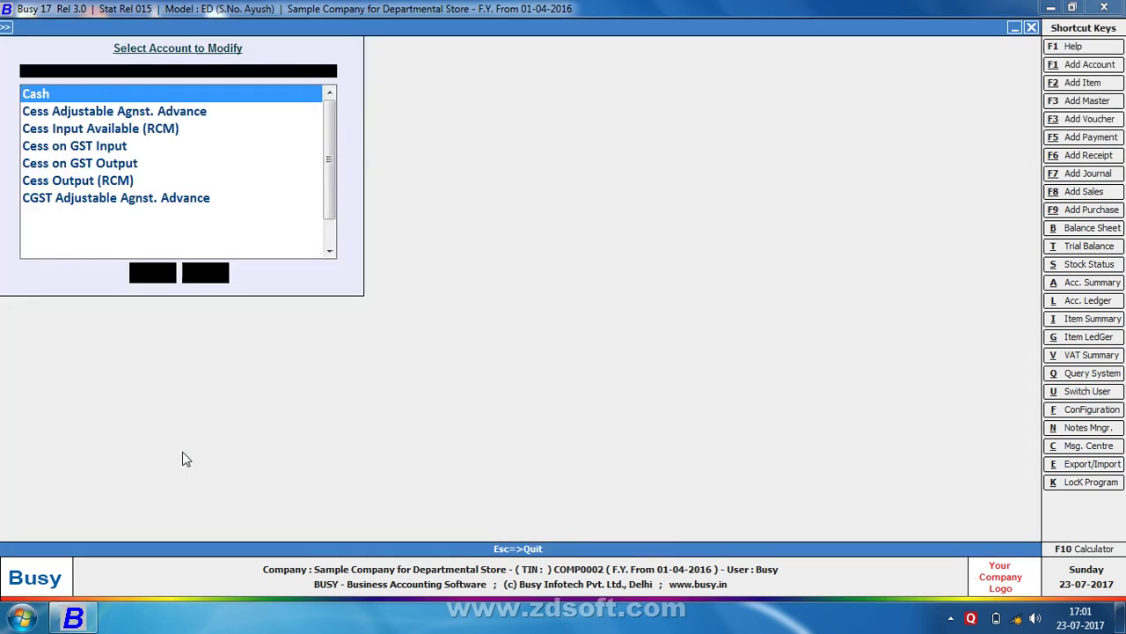
pyautogui.press('Down')
pyautogui.press('Down')
pyautogui.press('Down')
pyautogui.press('Down')
pyautogui.press('Down')
pyautogui.press('Down')
pyautogui.press('Down')
pyautogui.press('Down')
pyautogui.press('Down')
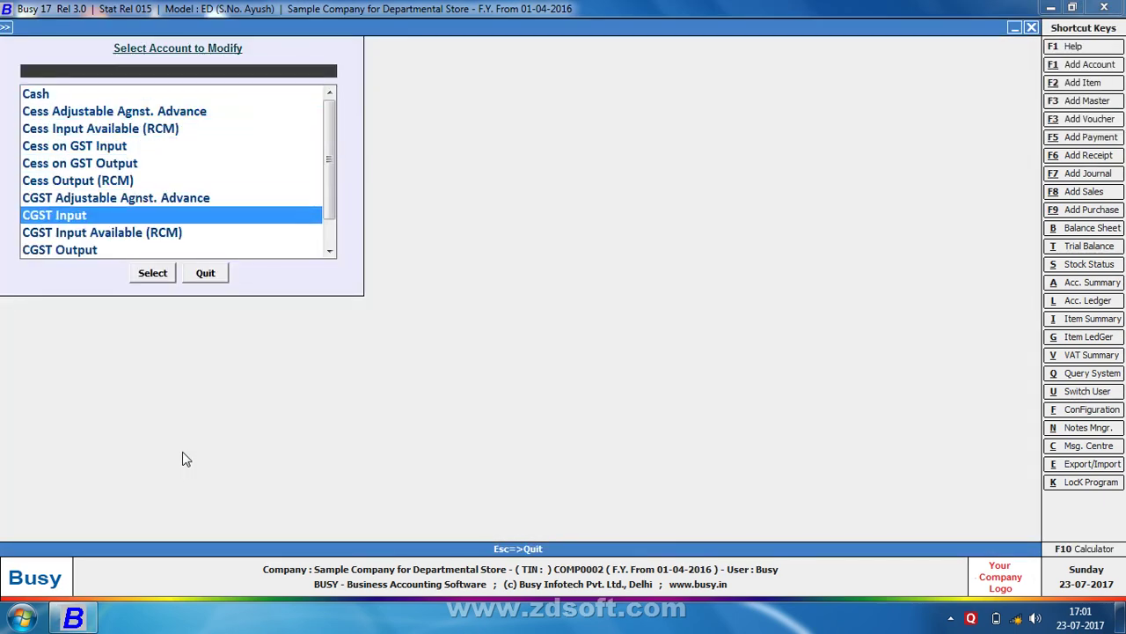
pyautogui.press('pagedown')
pyautogui.press('pagedown')
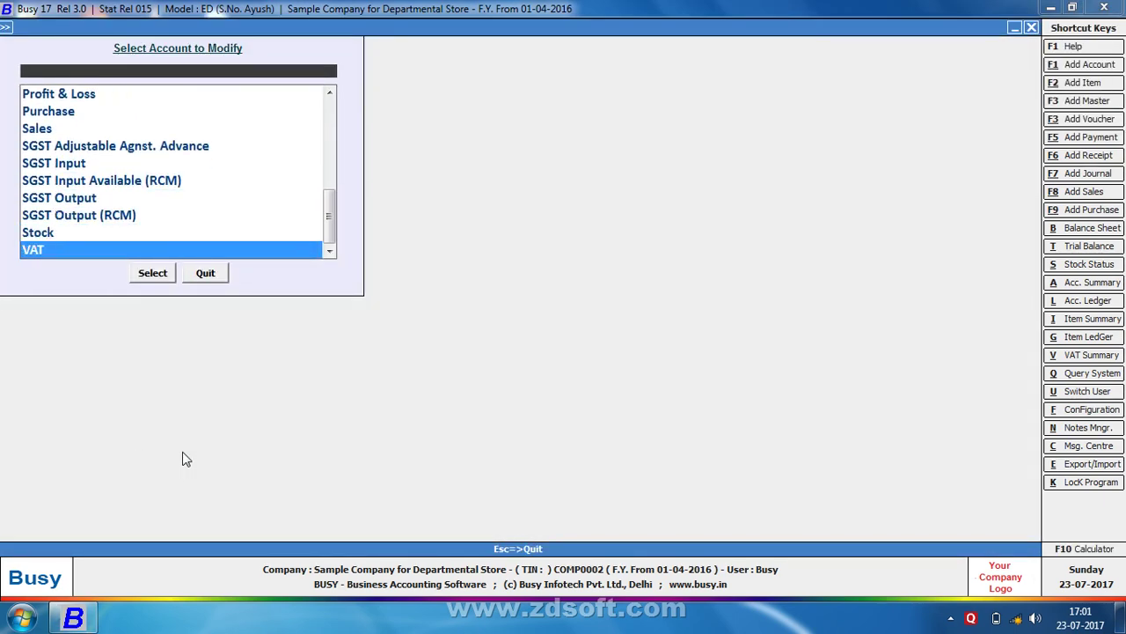
pyautogui.write('c')
pyautogui.press('Escape')
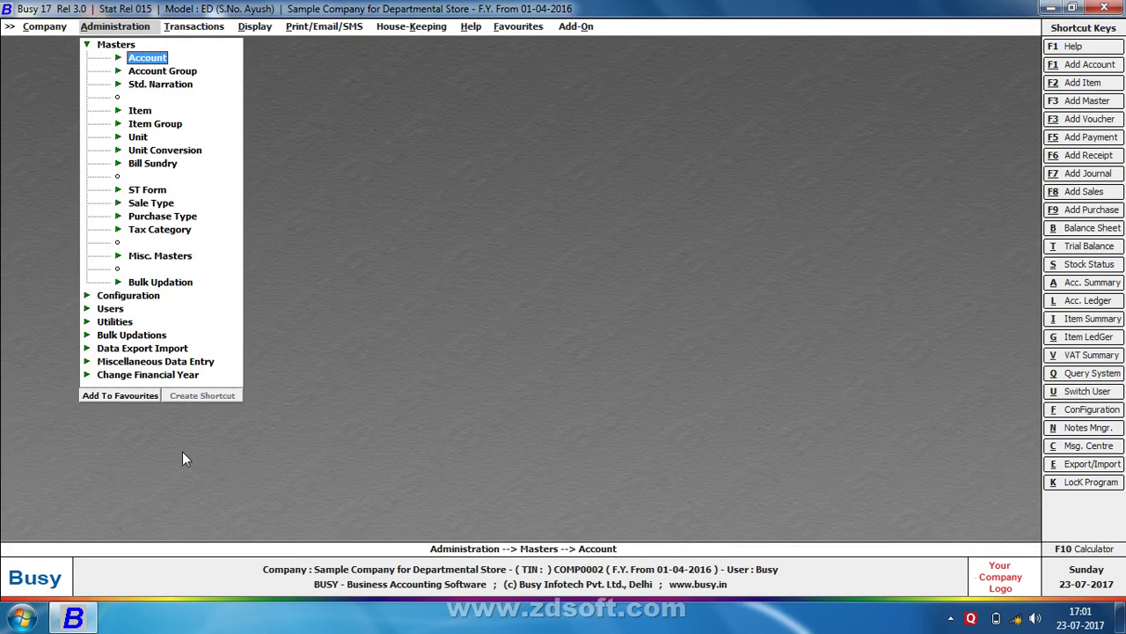
pyautogui.press('Escape')
pyautogui.press('Right')
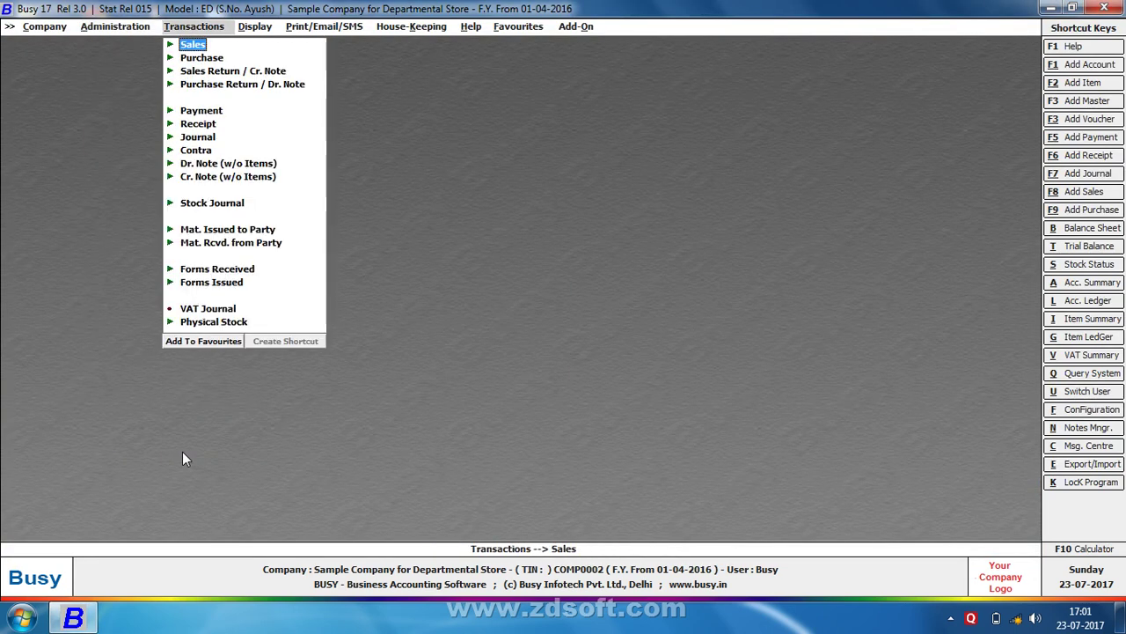
# Start a sales voucher dated 01-07-2016 with ANAYKA DRY COCONUT at the 45.00 list price
pyautogui.press('Return')
pyautogui.press('Return')
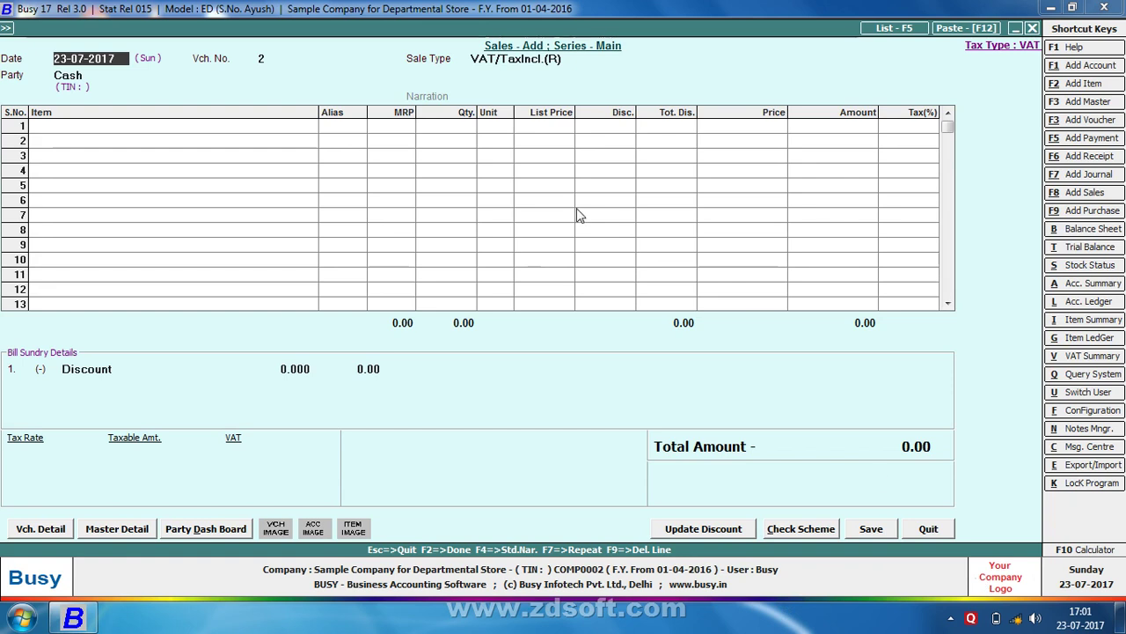
pyautogui.write('1-')
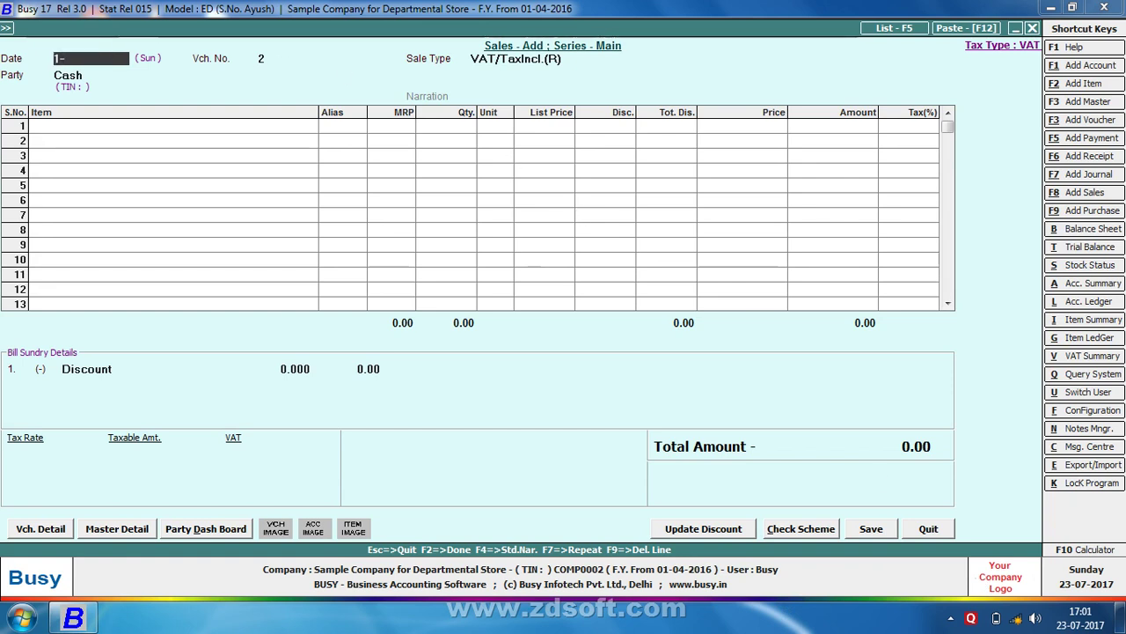
pyautogui.press('Return')
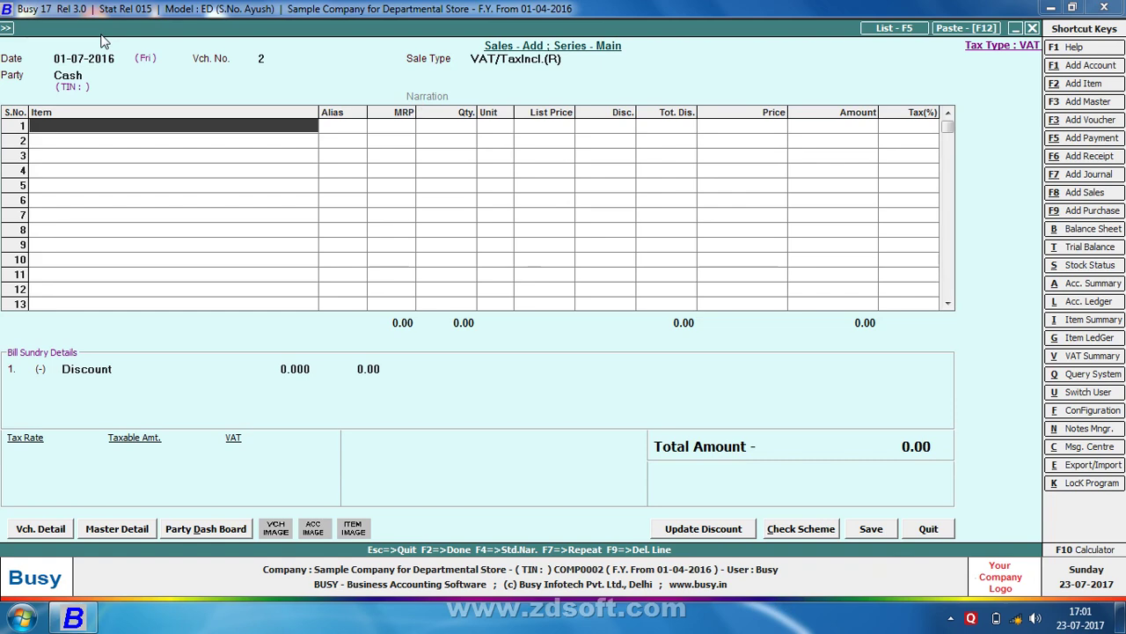
pyautogui.press('Return')
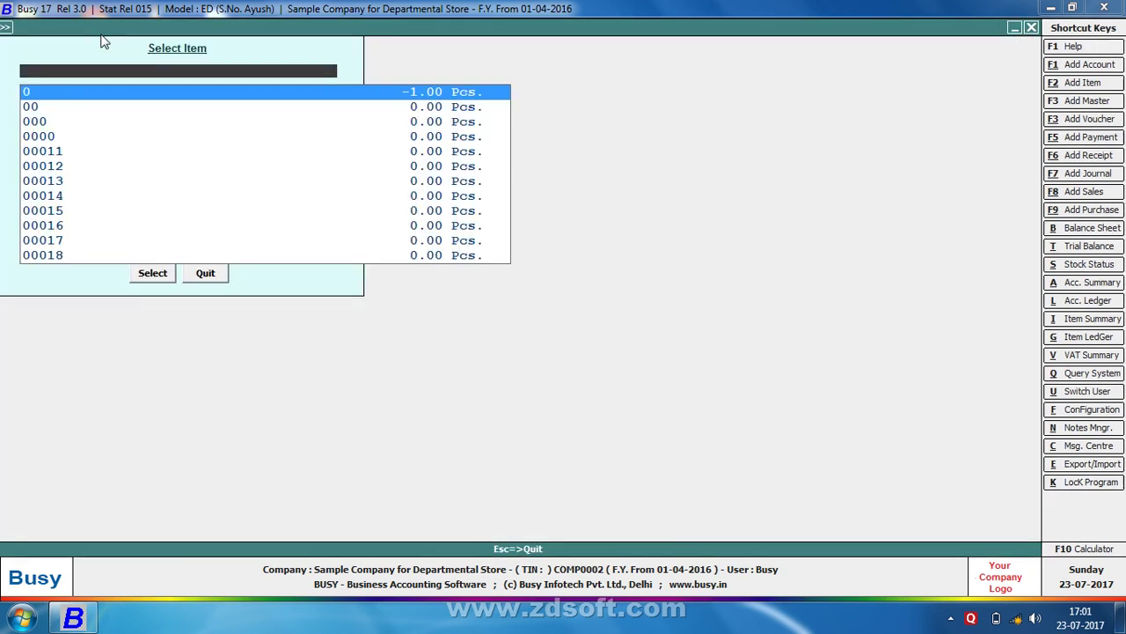
pyautogui.press('Escape')
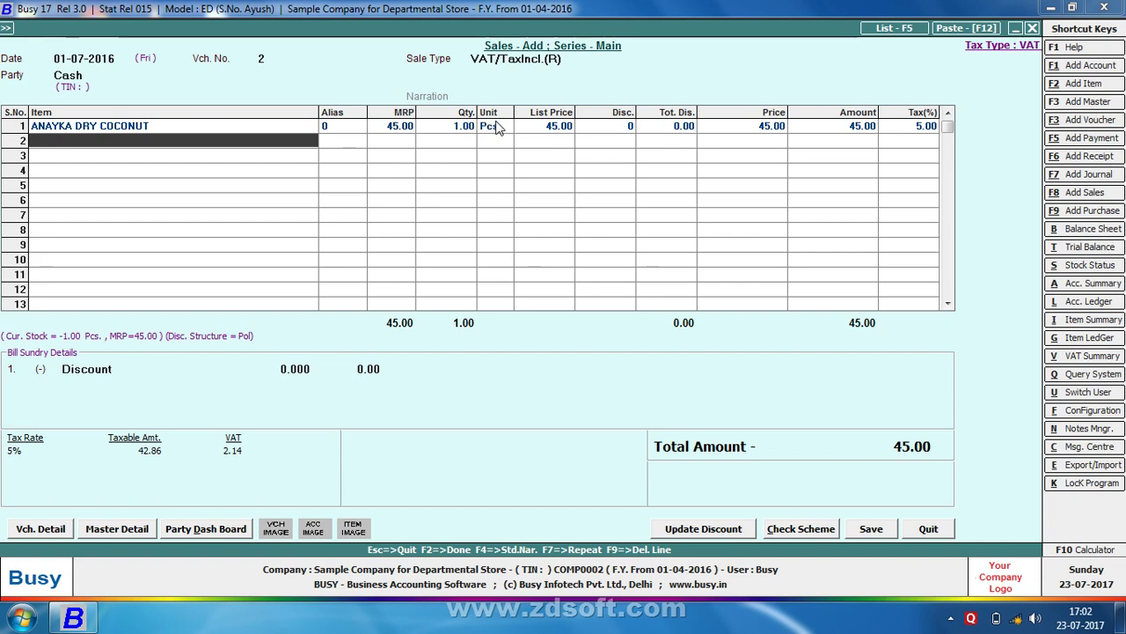
pyautogui.click(548, 131)
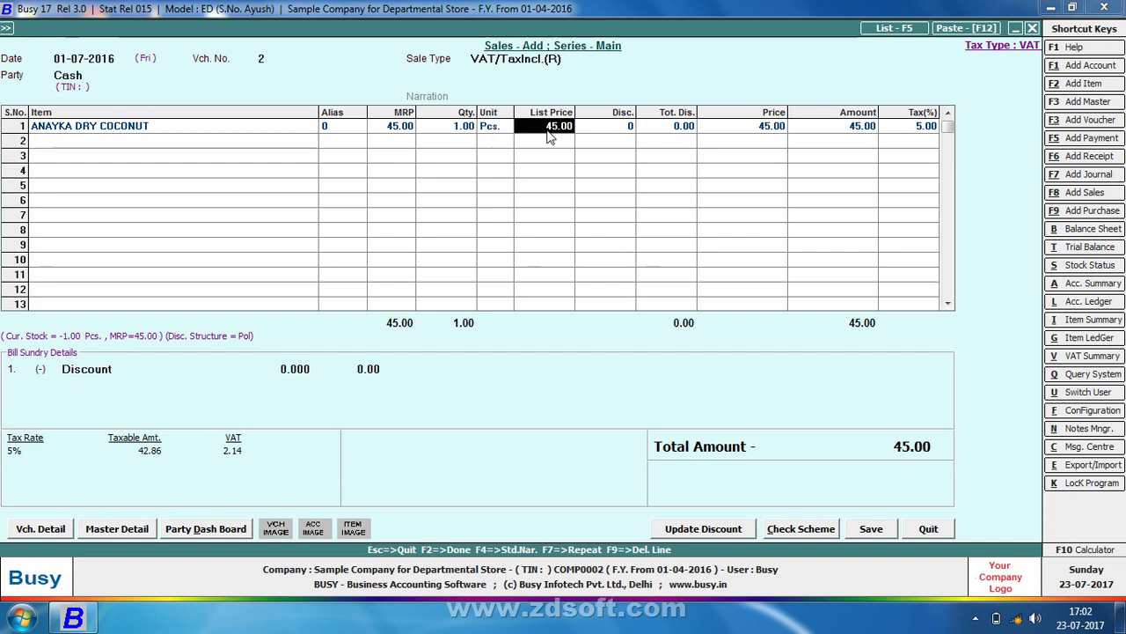
pyautogui.press('Return')
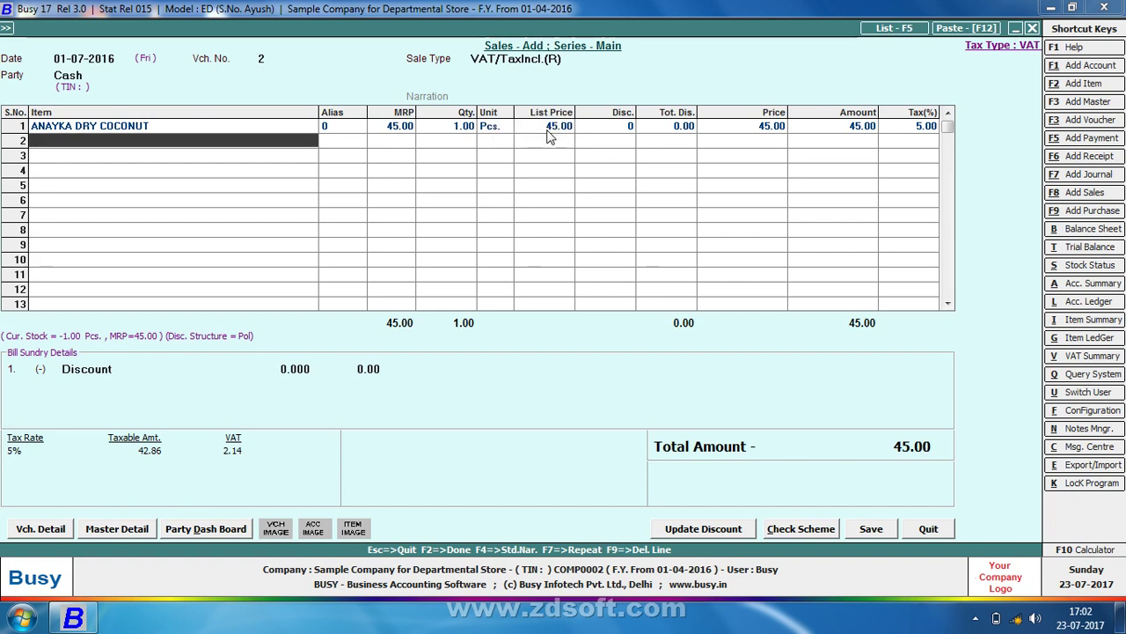
# Enter a 3% discount on row 1 (1.35 off) and save the voucher
pyautogui.click(614, 125)
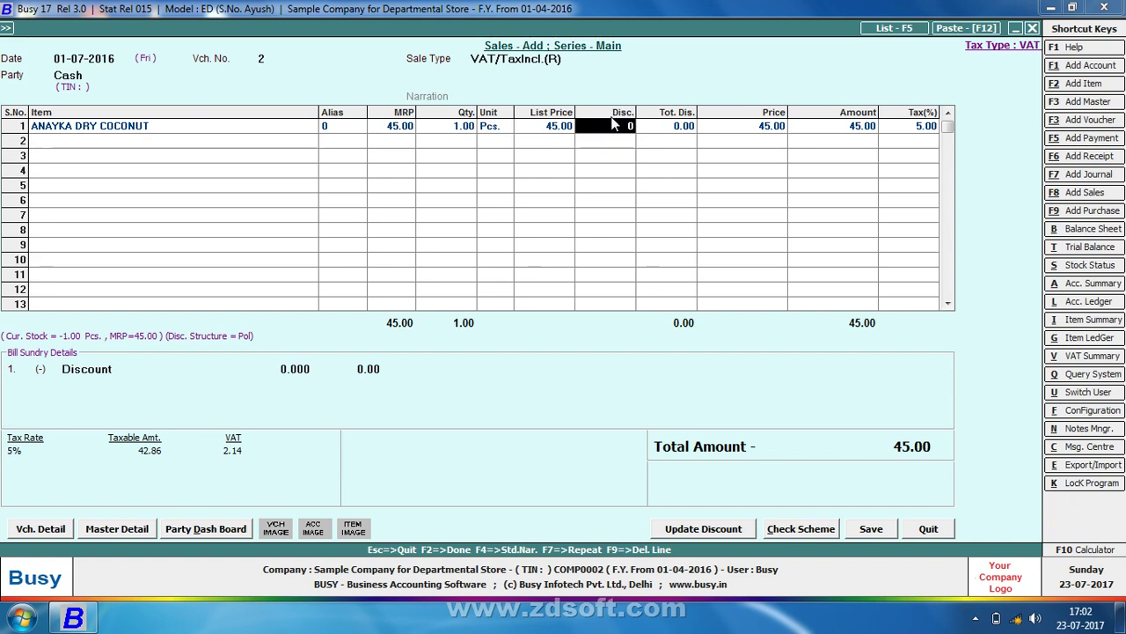
pyautogui.write('50')
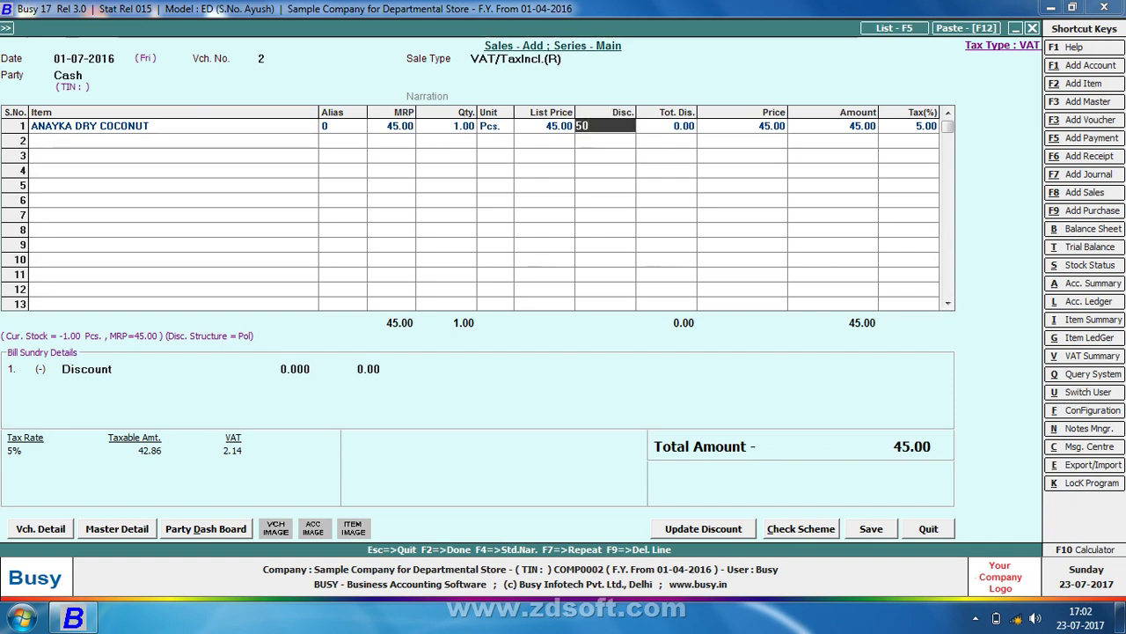
pyautogui.press('BackSpace')
pyautogui.press('BackSpace')
pyautogui.write('3')
pyautogui.press('Return')
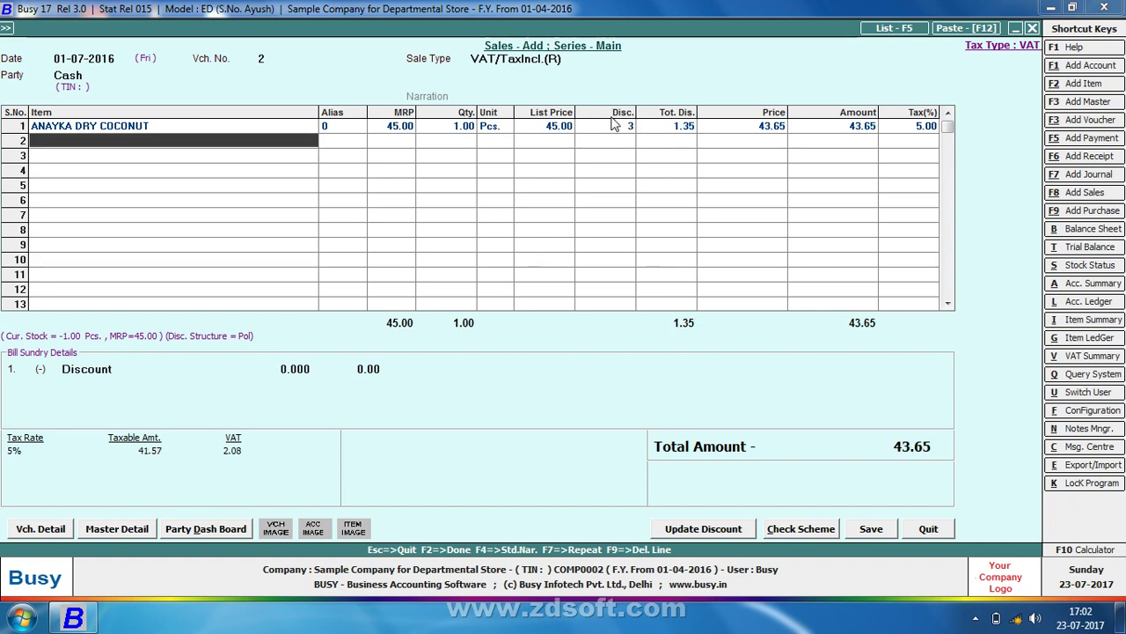
pyautogui.click(691, 127)
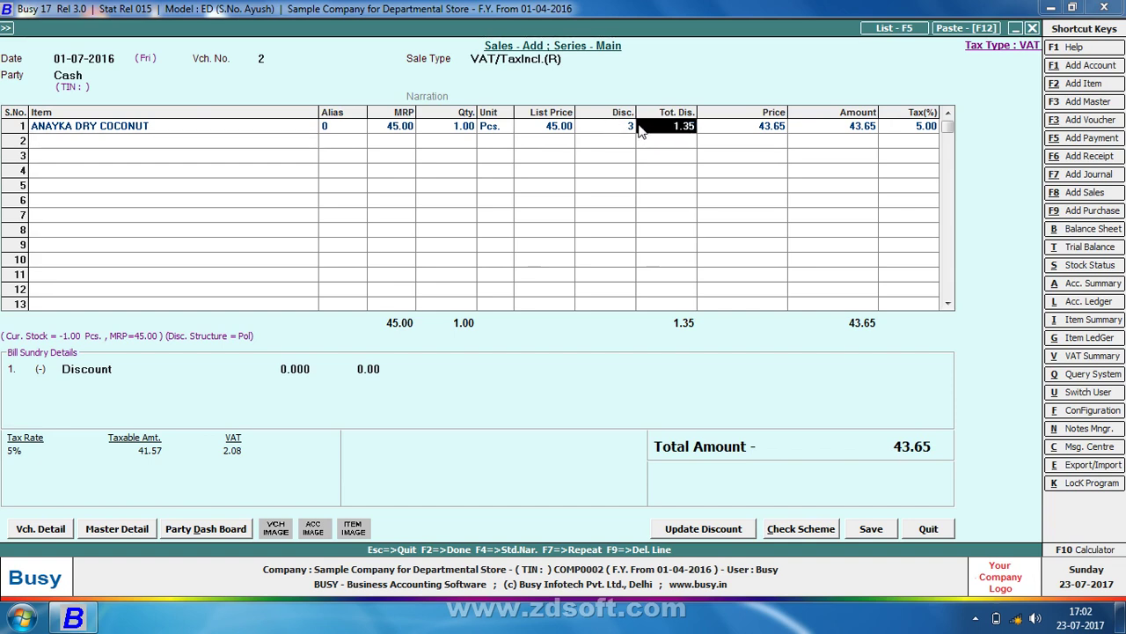
pyautogui.click(870, 531)
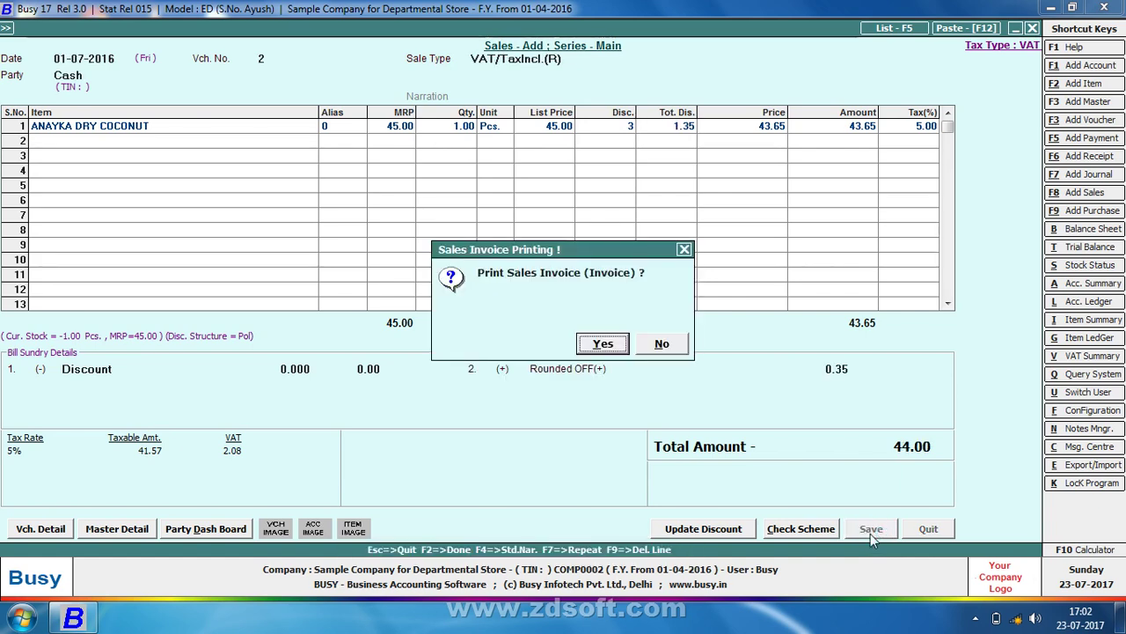
# Preview bill 2 in Invoice format with default copies, clear the WMI errors, and close the preview to save
pyautogui.press('n')
pyautogui.press('Return')
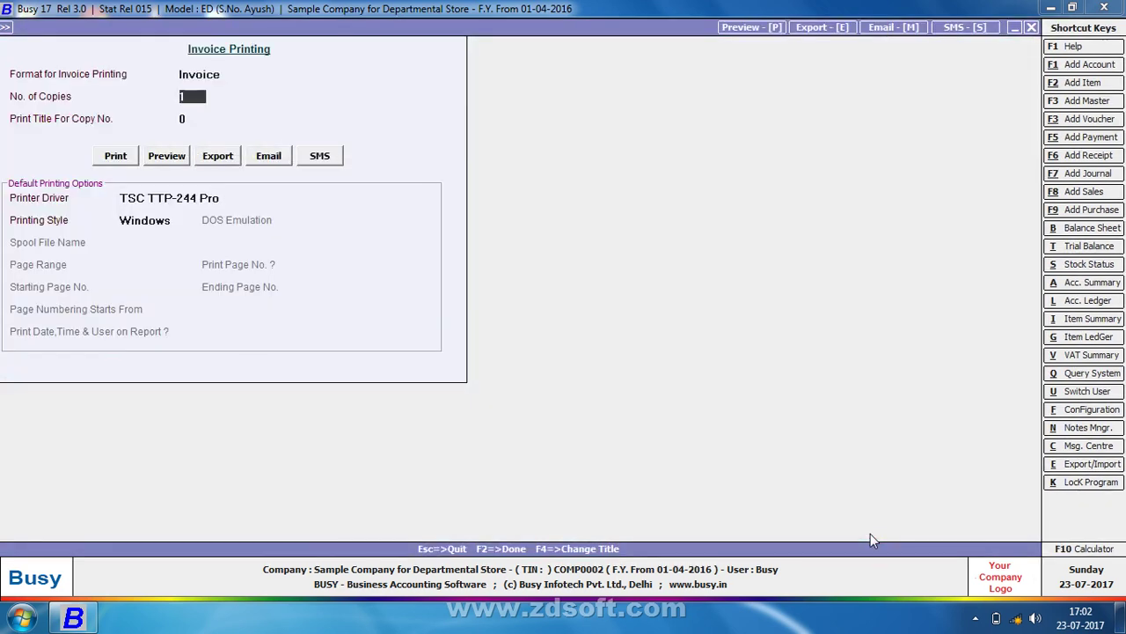
pyautogui.press('Return')
pyautogui.press('Return')
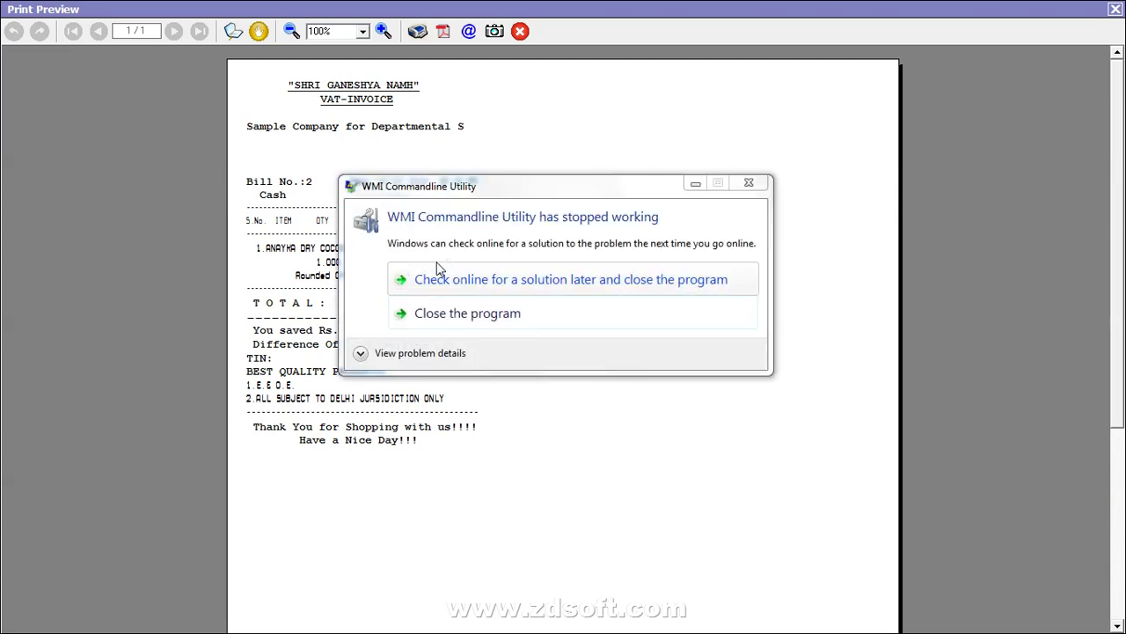
pyautogui.click(471, 318)
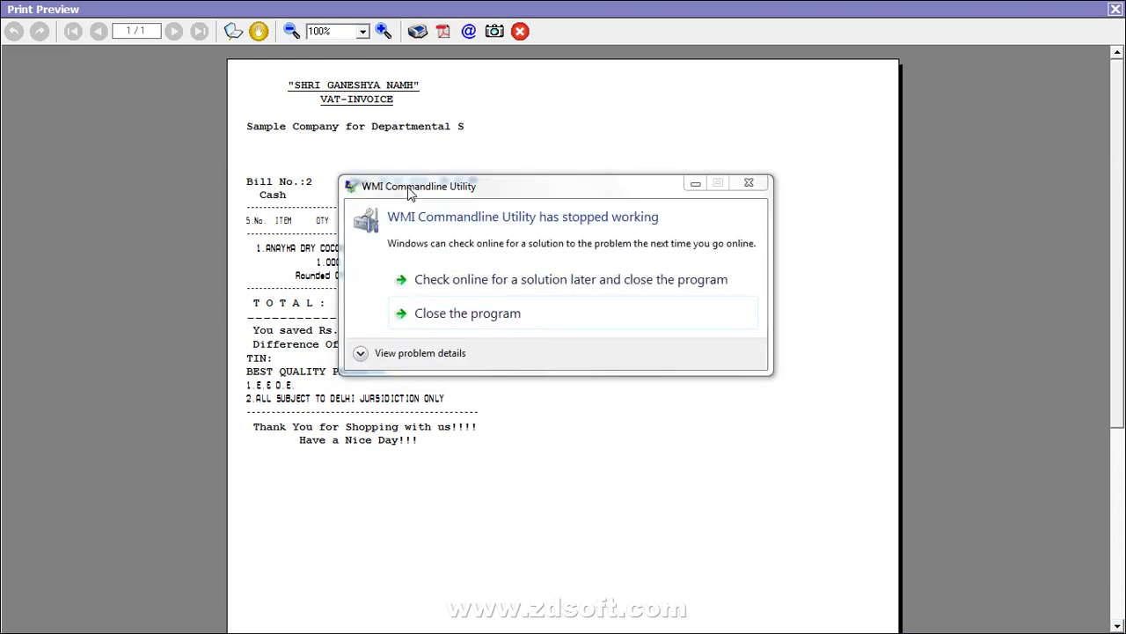
pyautogui.click(450, 320)
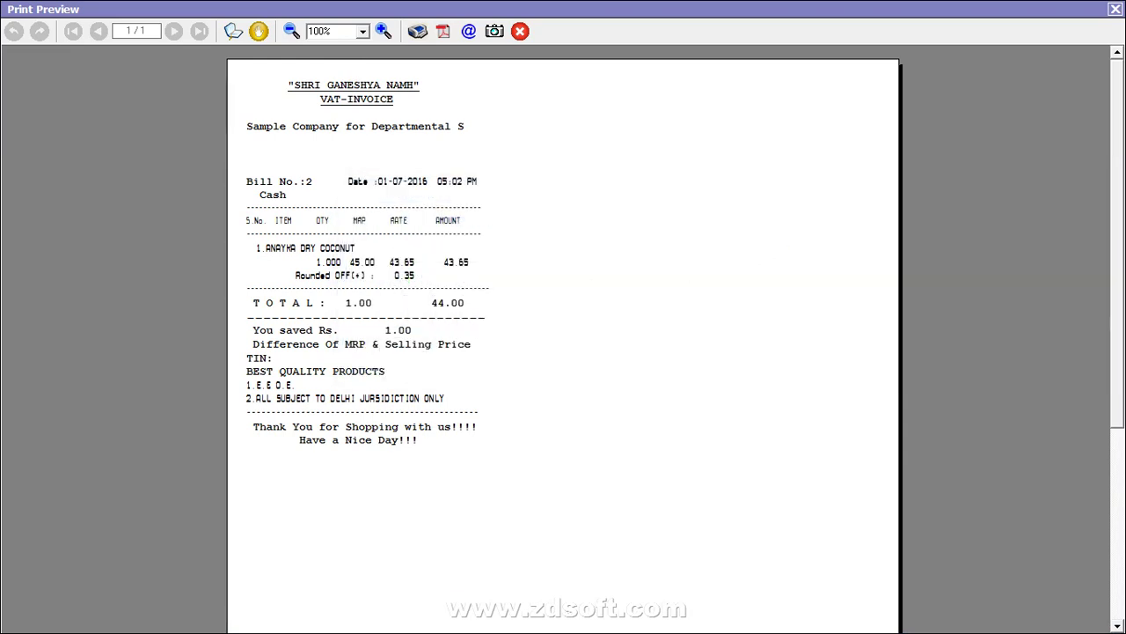
pyautogui.click(1116, 8)
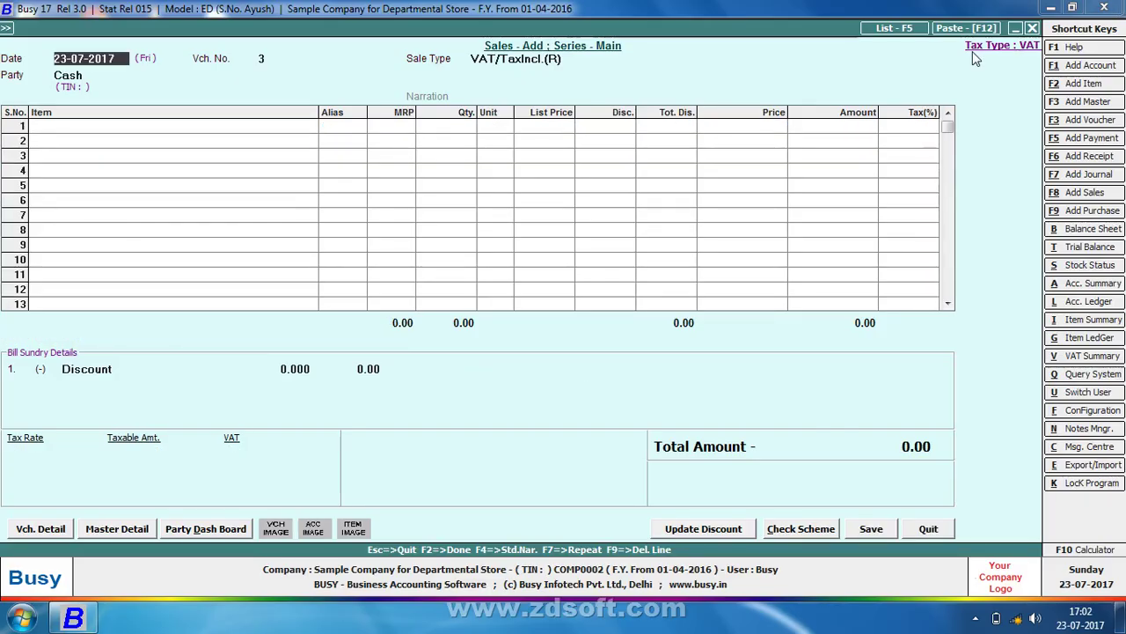
# Reopen Main series sales voucher 2 for modification
pyautogui.press('Escape')
pyautogui.press('Down')
pyautogui.press('Return')
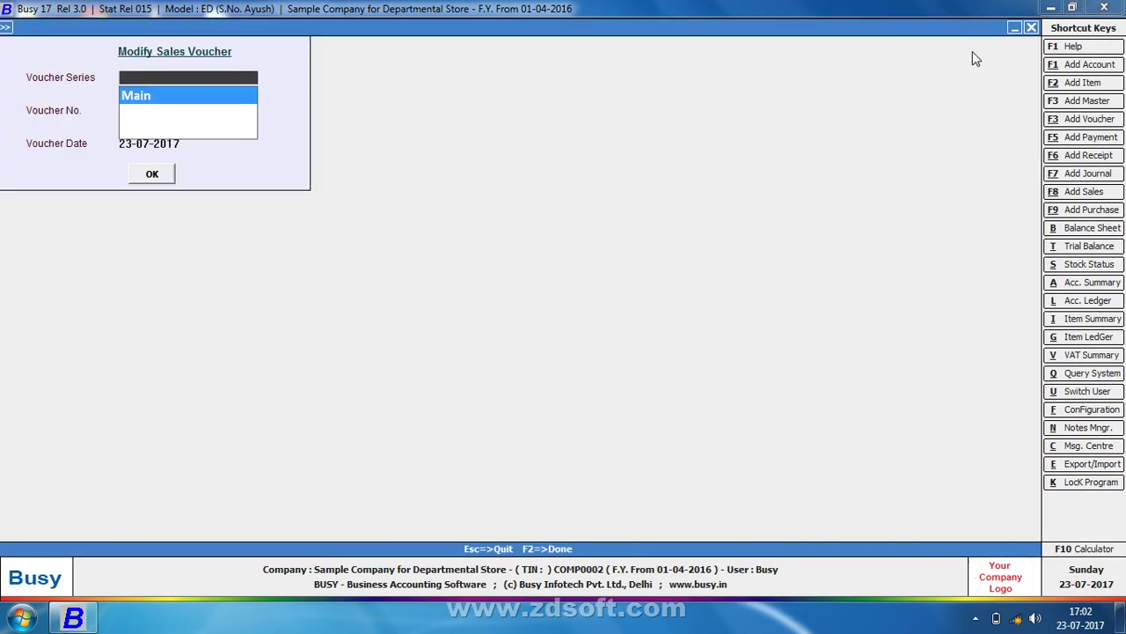
pyautogui.press('Return')
pyautogui.press('Return')
pyautogui.press('Return')
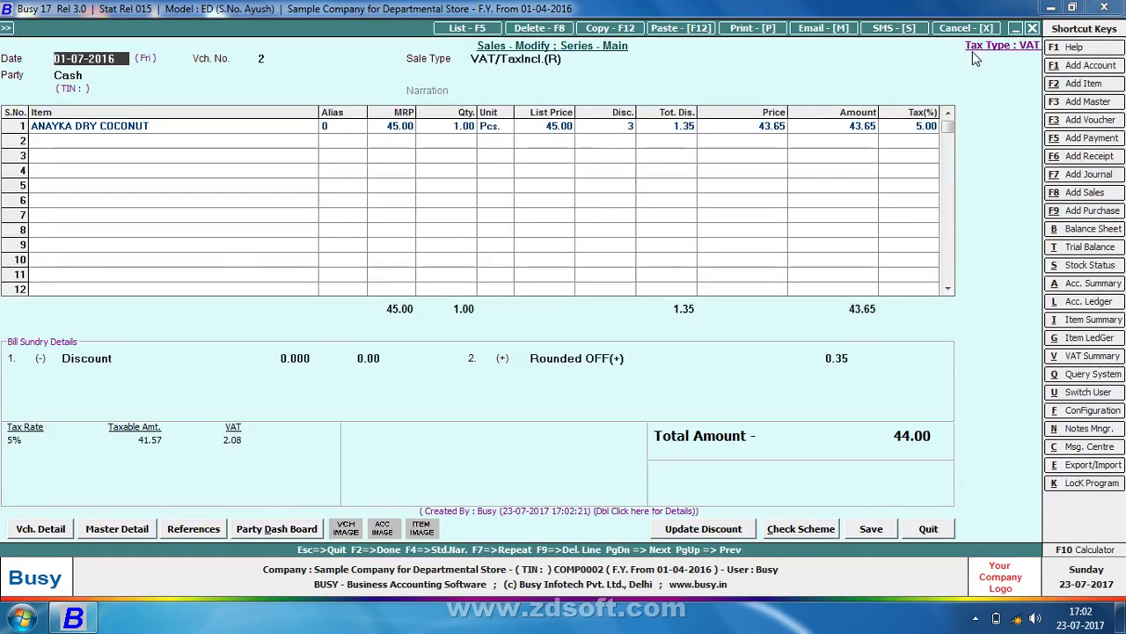
# Choose the Slip 3 inch (GST) invoice format for printing bill 2
pyautogui.hotkey('alt', 'p')
pyautogui.press('Return')
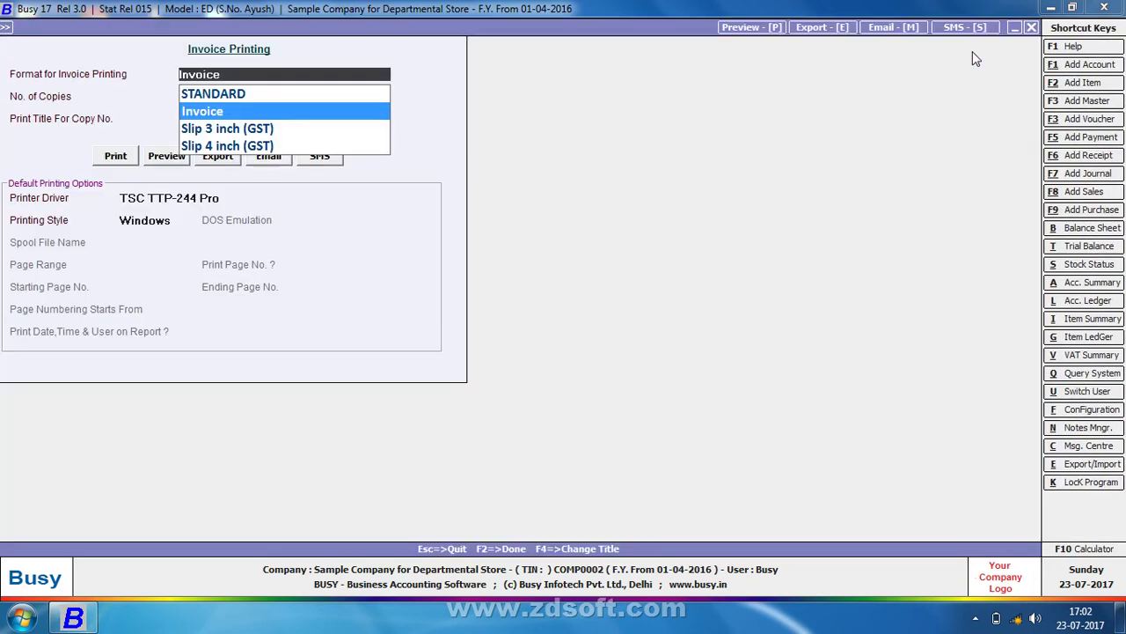
pyautogui.press('Down')
pyautogui.press('Down')
pyautogui.press('Up')
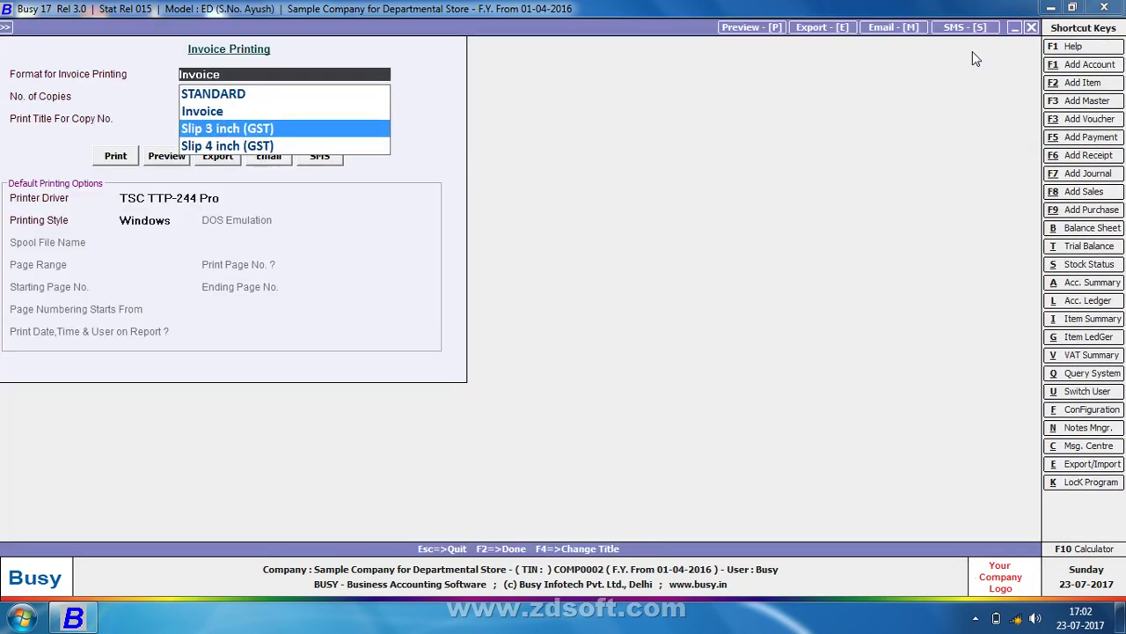
pyautogui.press('Return')
pyautogui.press('Return')
pyautogui.press('Return')
pyautogui.press('Return')
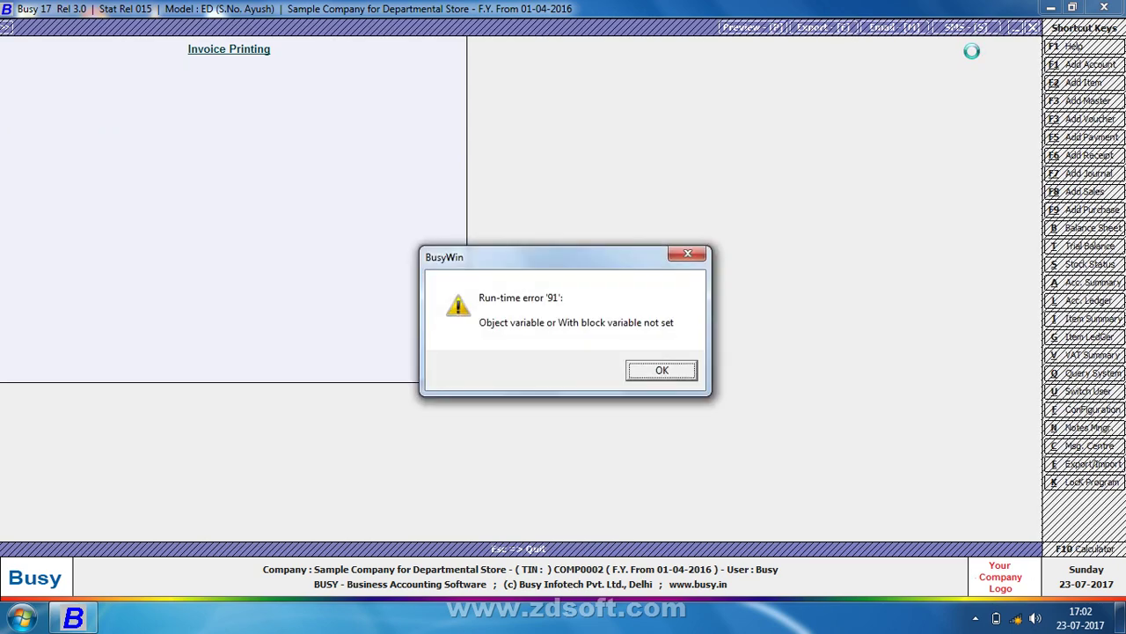
# Dismiss the run-time error, reopen Sample Company for Departmental Store, and log in with the user's credentials
pyautogui.click(672, 373)
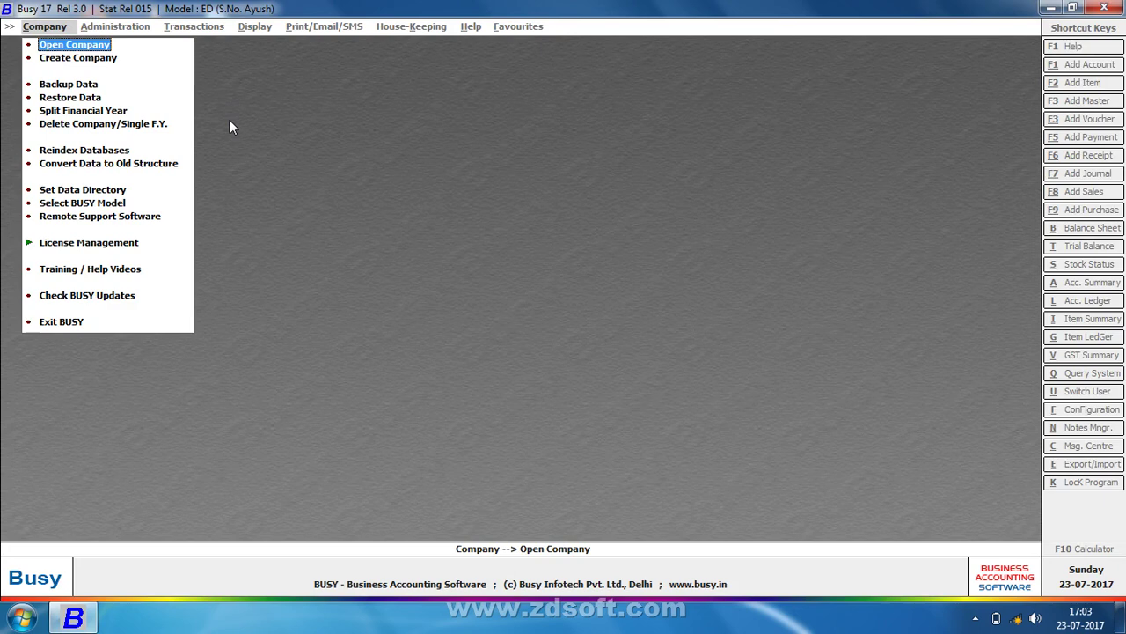
pyautogui.press('Return')
pyautogui.press('Down')
pyautogui.press('Down')
pyautogui.press('Down')
pyautogui.press('Down')
pyautogui.press('Down')
pyautogui.press('Down')
pyautogui.press('Down')
pyautogui.press('Down')
pyautogui.press('Down')
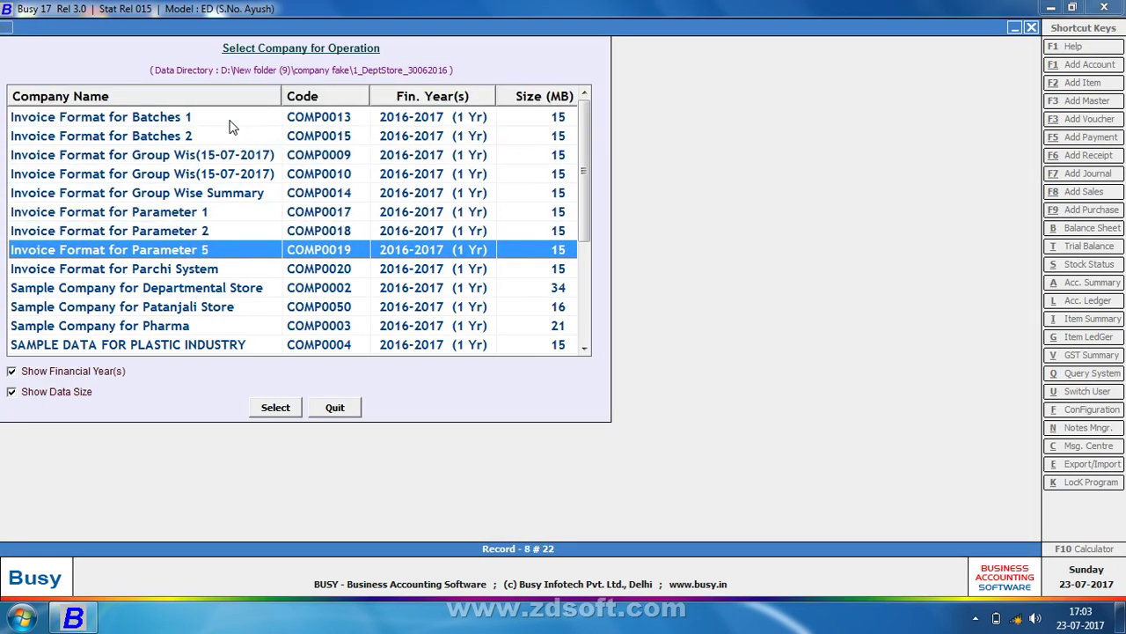
pyautogui.press('Return')
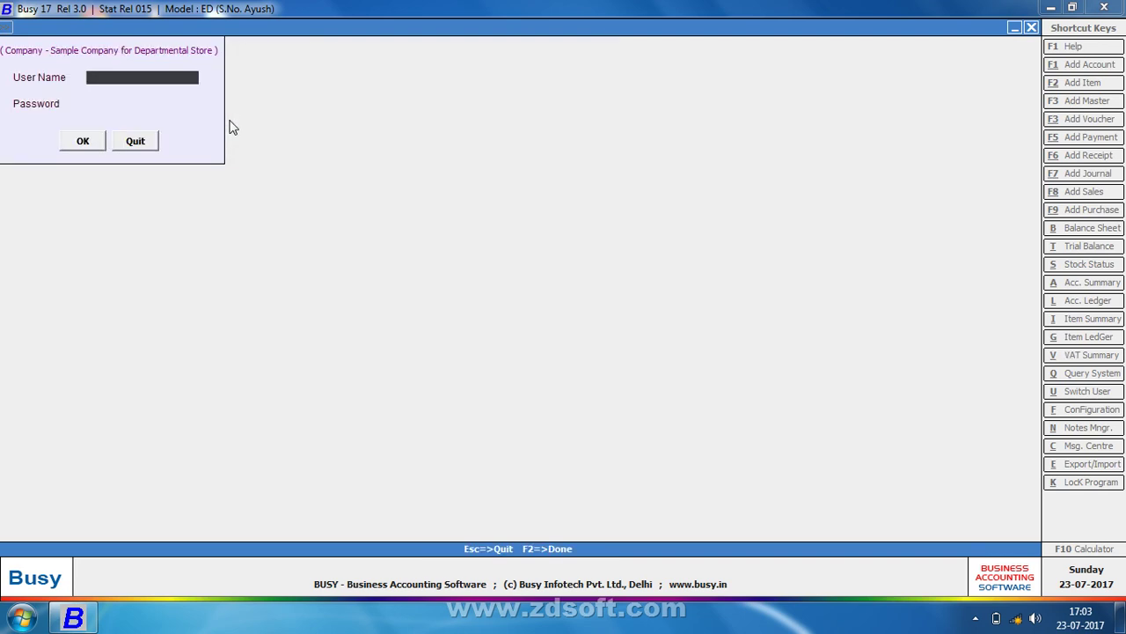
pyautogui.write('busd')
pyautogui.press('Return')
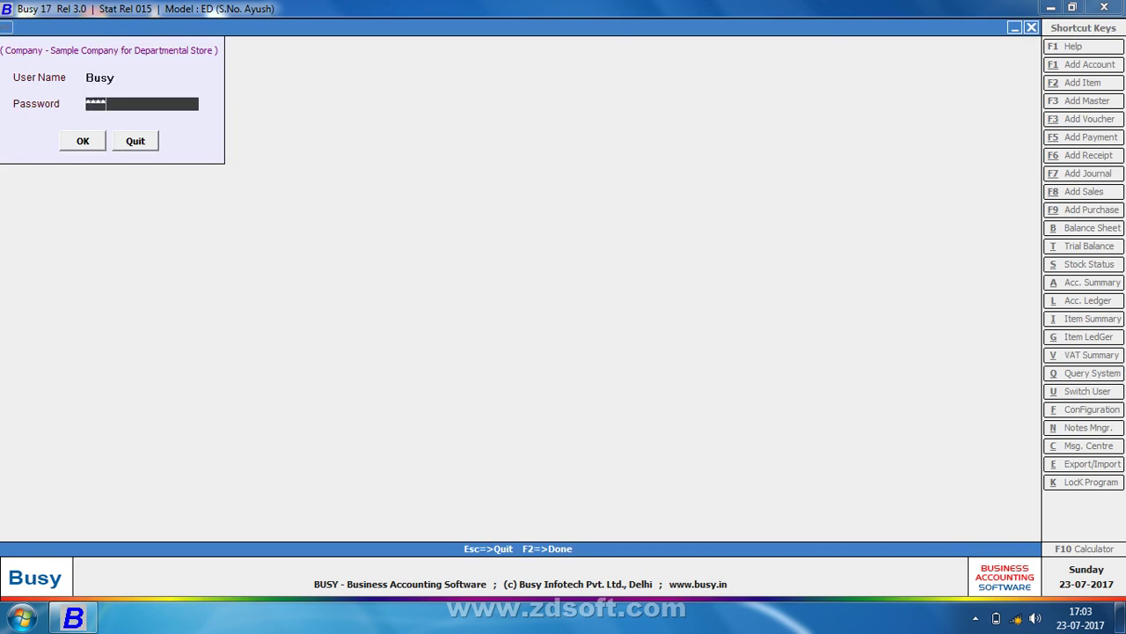
pyautogui.press('Return')
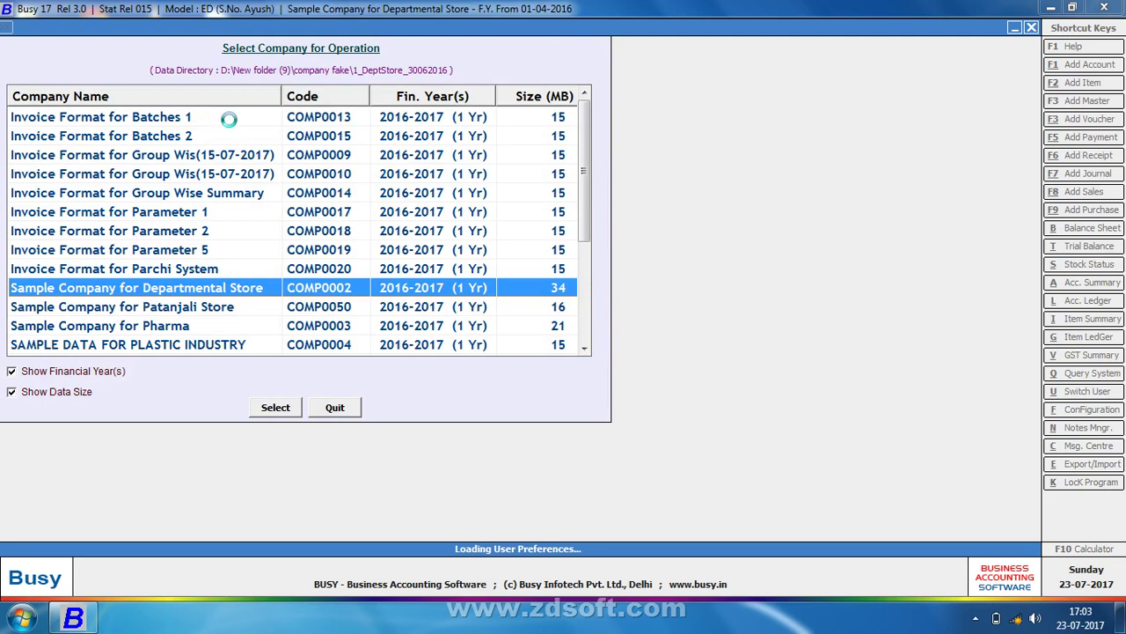
pyautogui.press('Right')
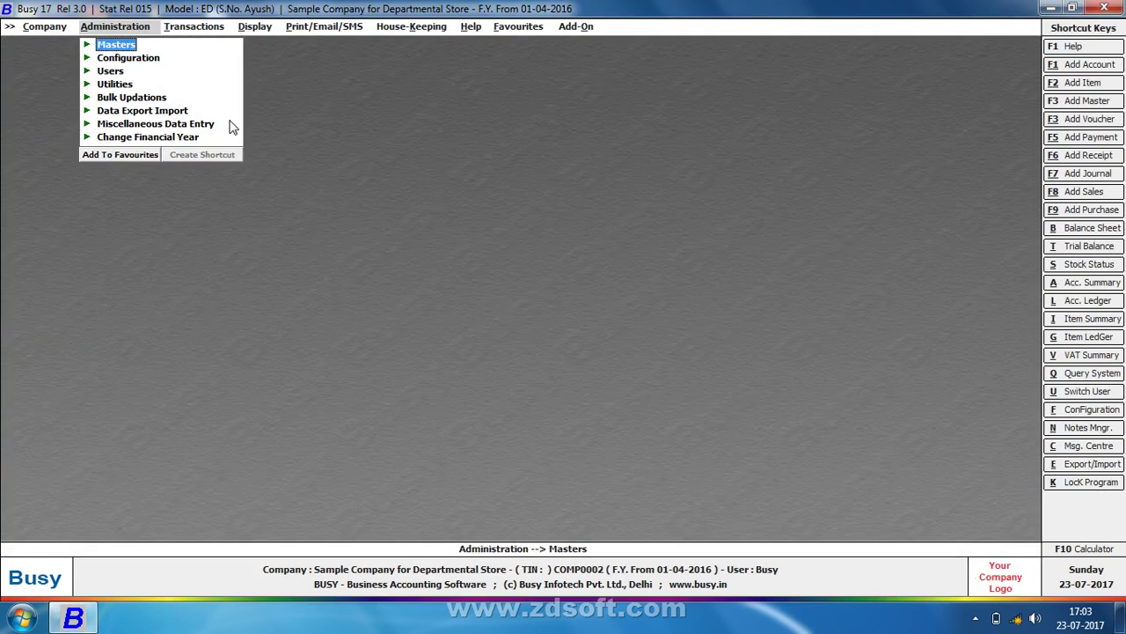
pyautogui.press('Right')
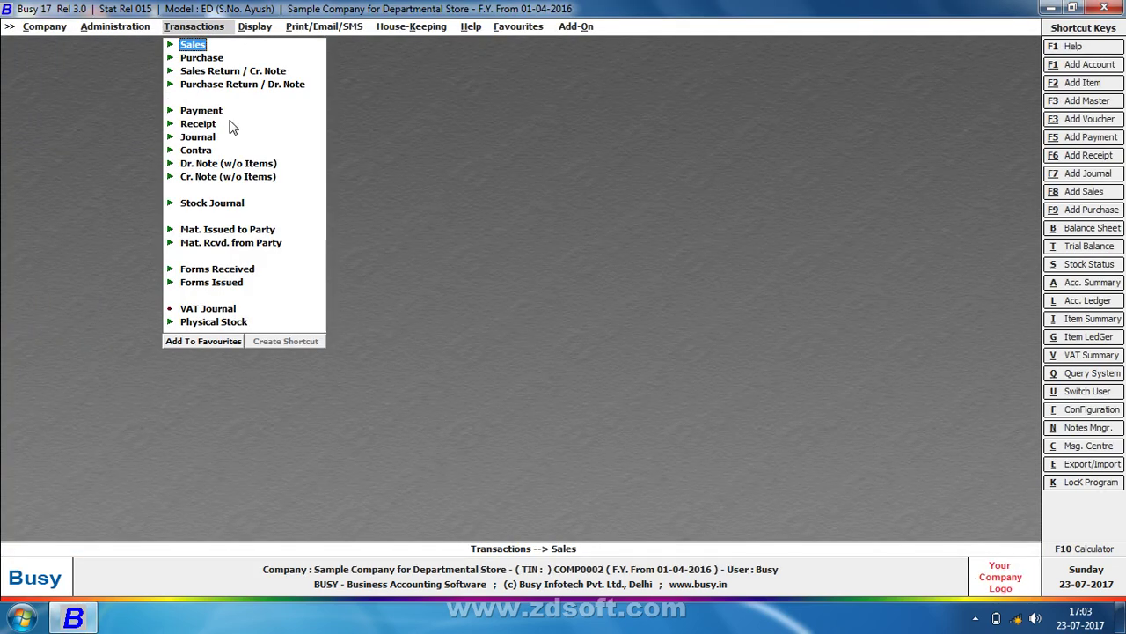
pyautogui.press('Return')
pyautogui.press('Down')
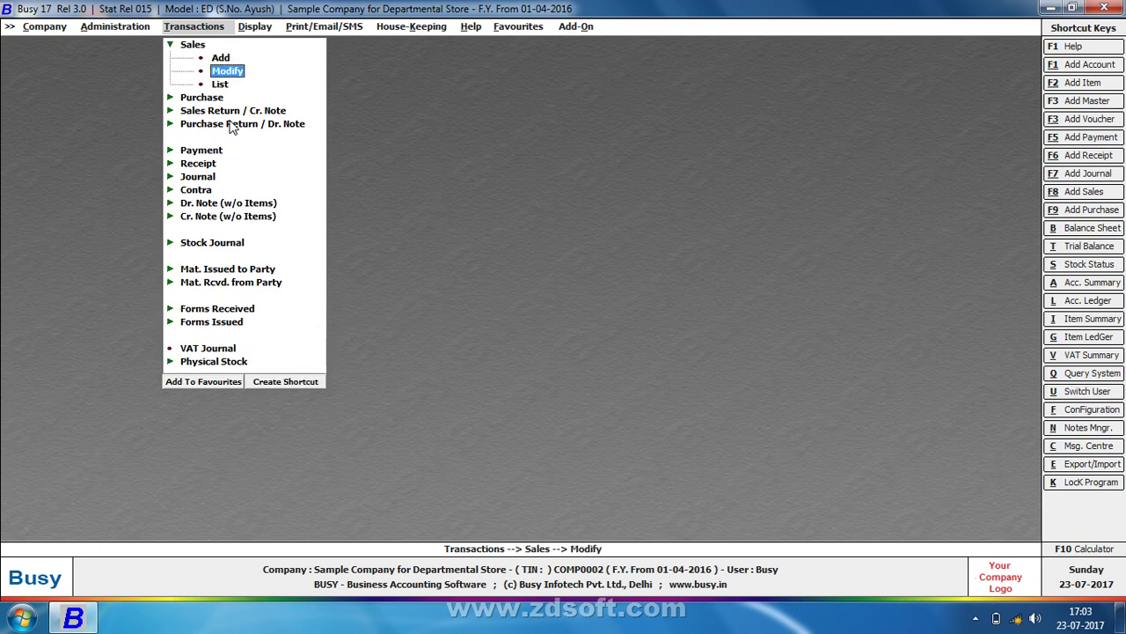
pyautogui.press('Return')
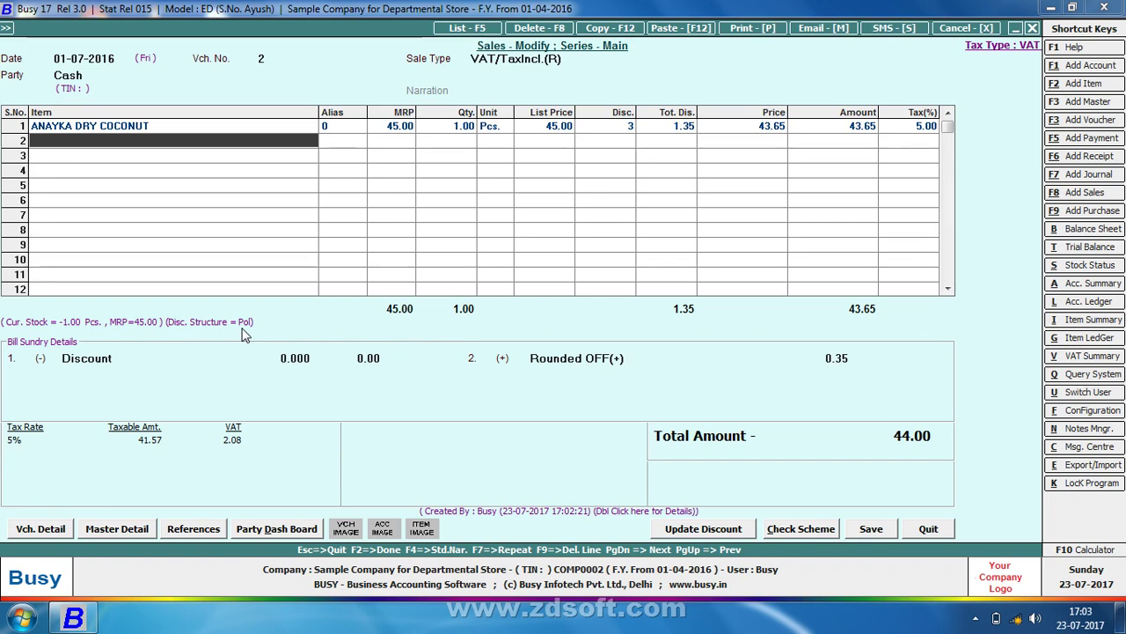
pyautogui.press('Escape')
pyautogui.press('Return')
pyautogui.press('Escape')
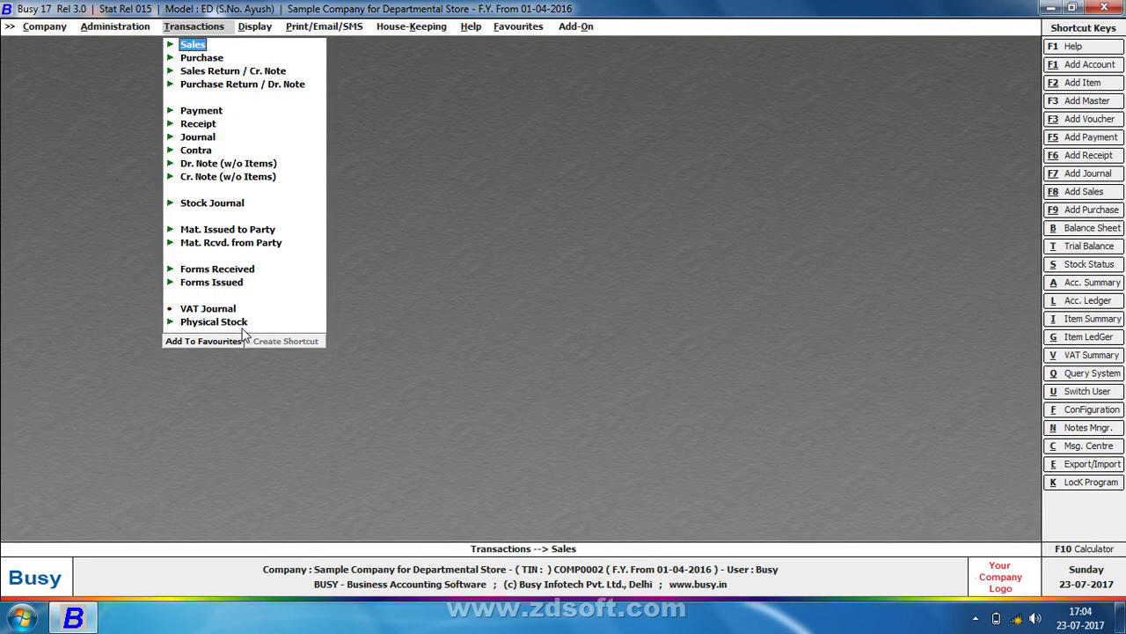
# Begin a new discount structure under Misc. Masters, correct its typed name, then leave the form
pyautogui.press('Left')
pyautogui.press('Return')
pyautogui.press('Down')
pyautogui.press('Down')
pyautogui.press('Down')
pyautogui.press('Down')
pyautogui.press('Down')
pyautogui.press('Down')
pyautogui.press('Down')
pyautogui.press('Down')
pyautogui.press('Down')
pyautogui.press('Down')
pyautogui.press('Down')
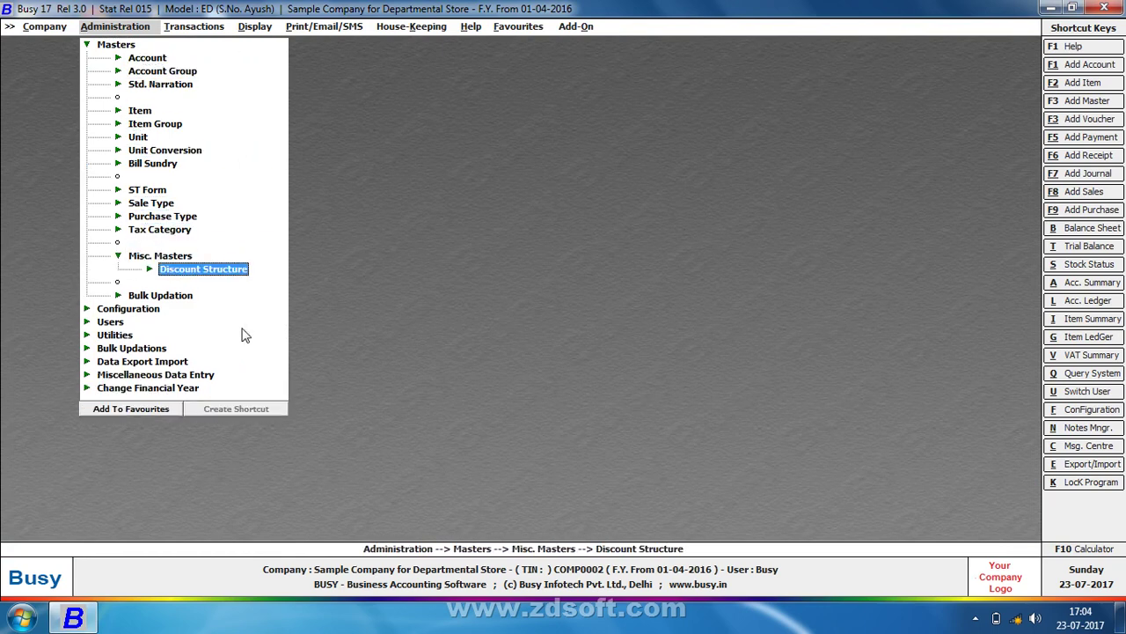
pyautogui.press('Return')
pyautogui.press('Return')
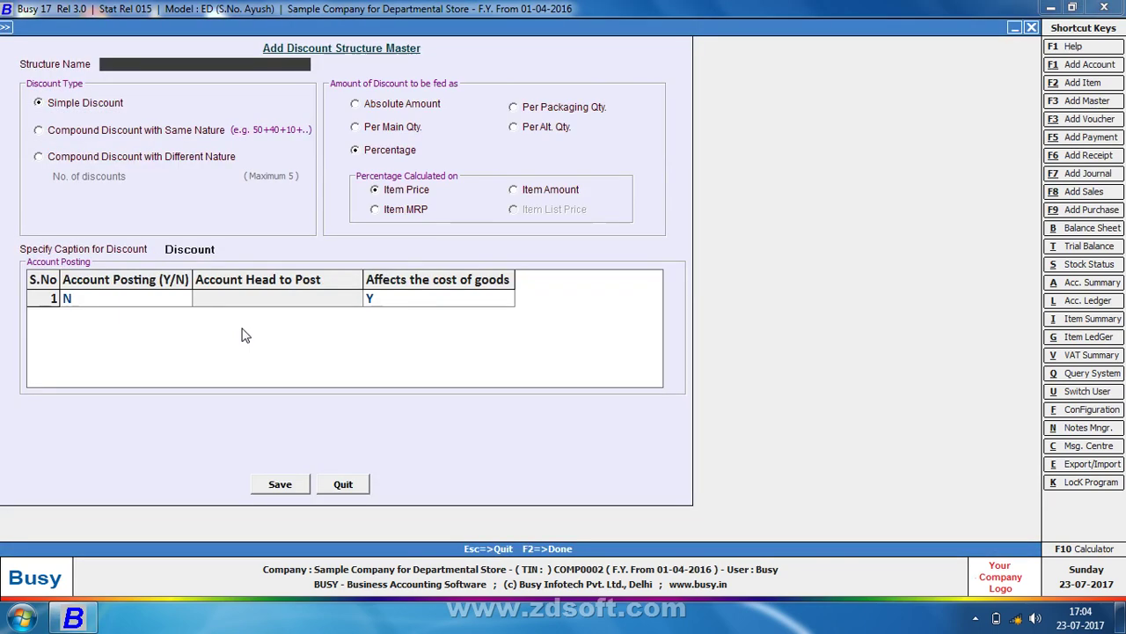
pyautogui.write('mohit')
pyautogui.press('BackSpace')
pyautogui.press('BackSpace')
pyautogui.press('BackSpace')
pyautogui.press('BackSpace')
pyautogui.write('shahrukh')
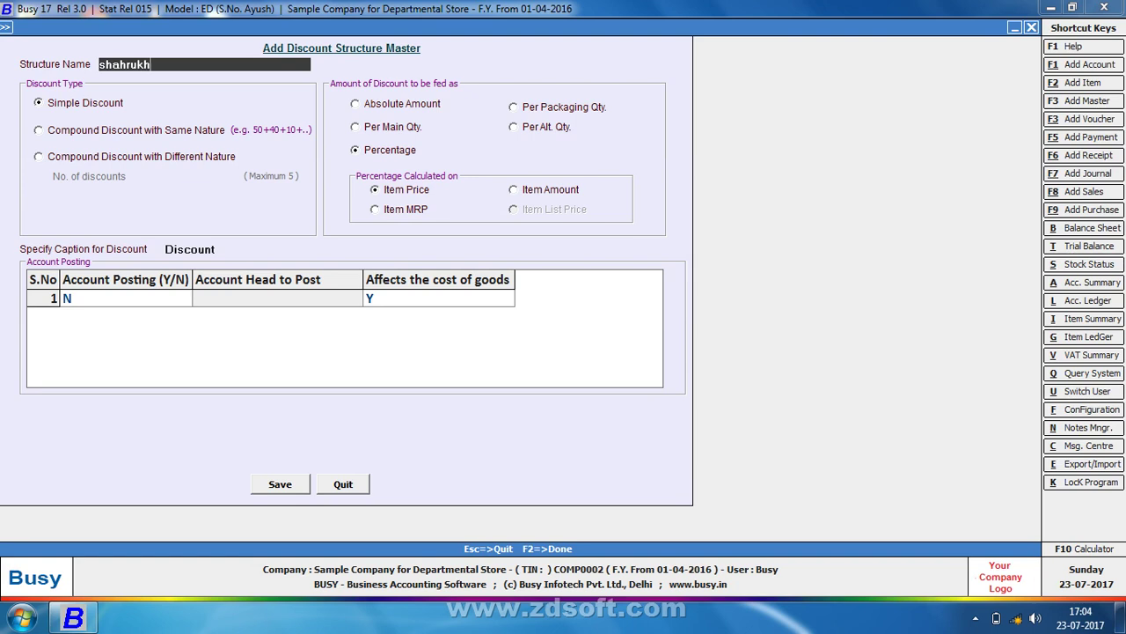
pyautogui.write(' sir')
pyautogui.press('Return')
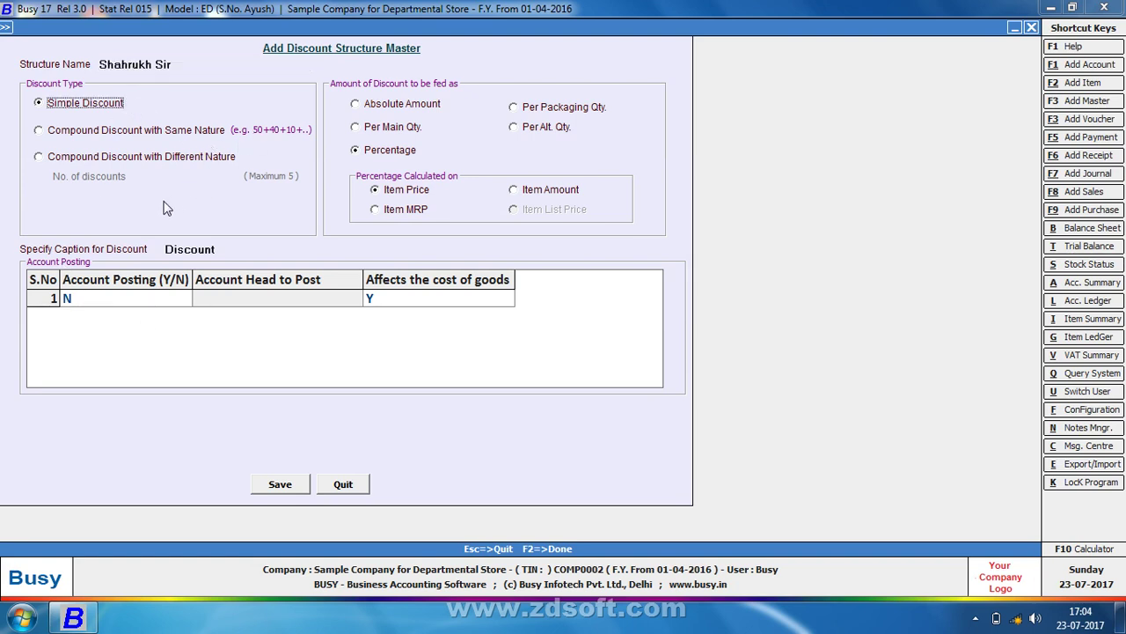
pyautogui.press('Escape')
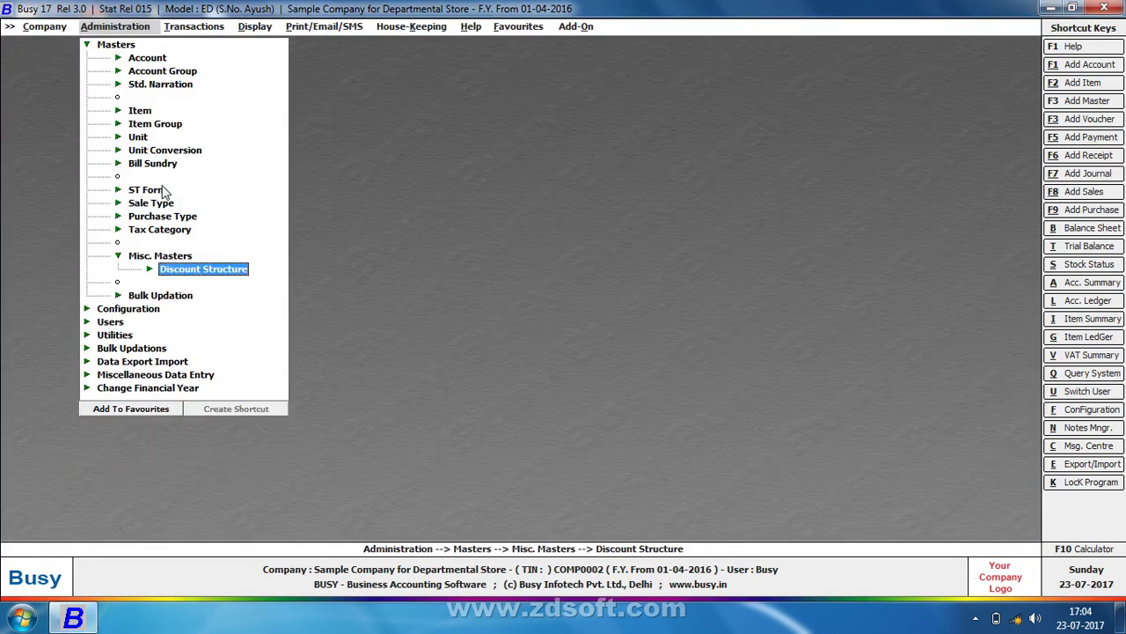
# Look at the inventory Features and Options, back out, and dismiss the automation error
pyautogui.hotkey('alt', 'f')
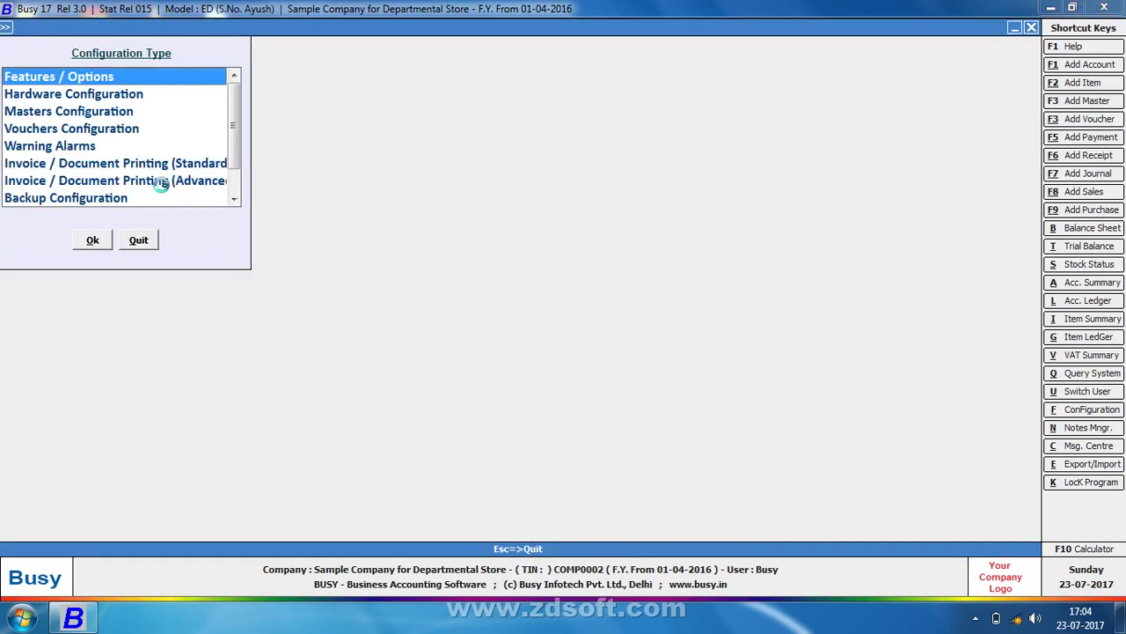
pyautogui.press('Return')
pyautogui.press('Down')
pyautogui.press('Down')
pyautogui.press('Down')
pyautogui.press('Return')
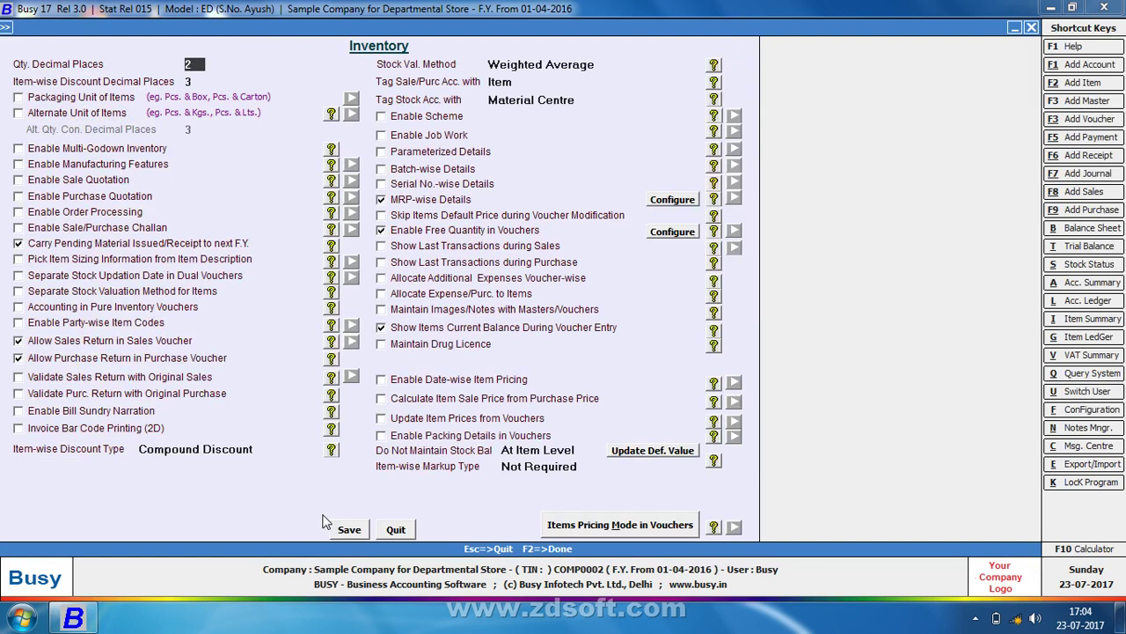
pyautogui.press('Escape')
pyautogui.press('Return')
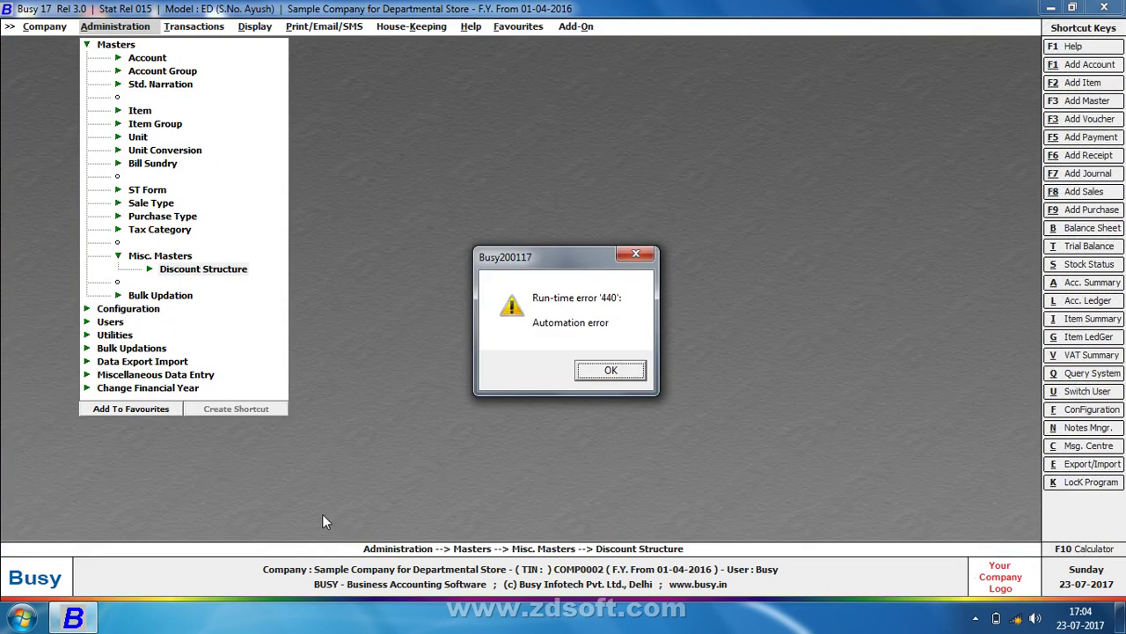
pyautogui.press('Return')
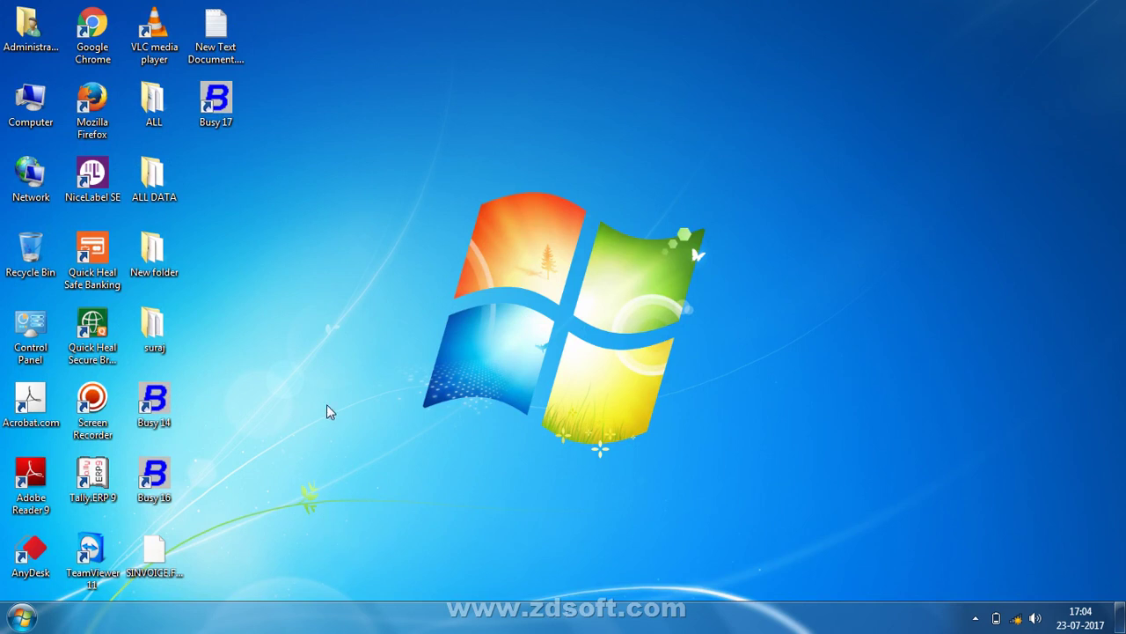
# Launch Busy 17, open Sample Company for Departmental Store, and enter the user name and password
pyautogui.click(222, 111)
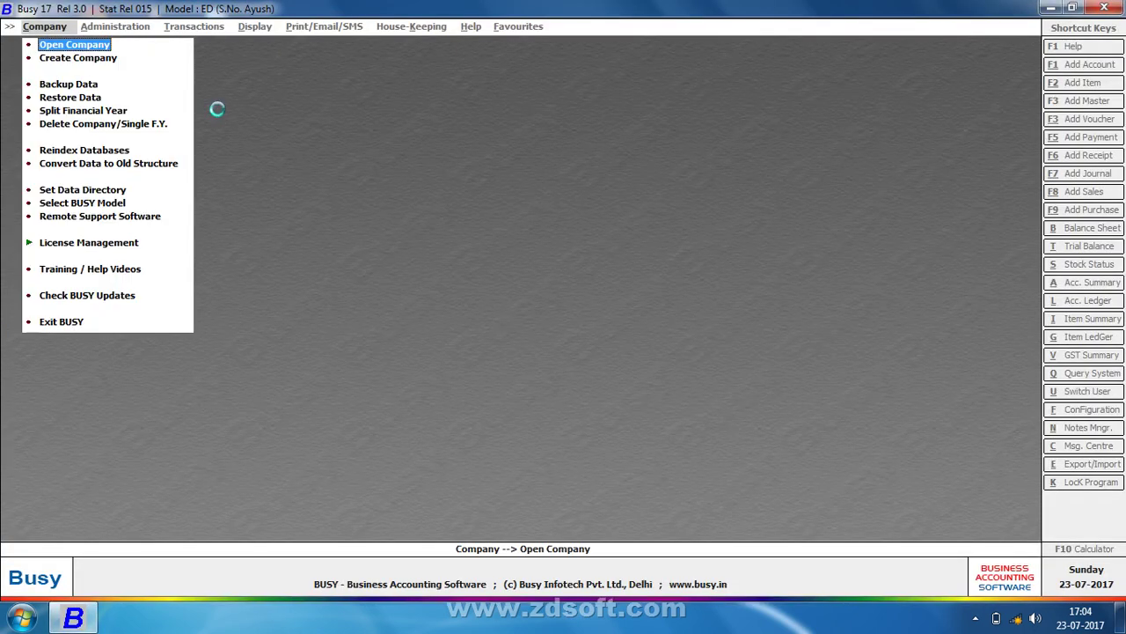
pyautogui.press('Return')
pyautogui.press('Down')
pyautogui.press('Down')
pyautogui.press('Down')
pyautogui.press('Down')
pyautogui.press('Down')
pyautogui.press('Down')
pyautogui.press('Down')
pyautogui.press('Down')
pyautogui.press('Down')
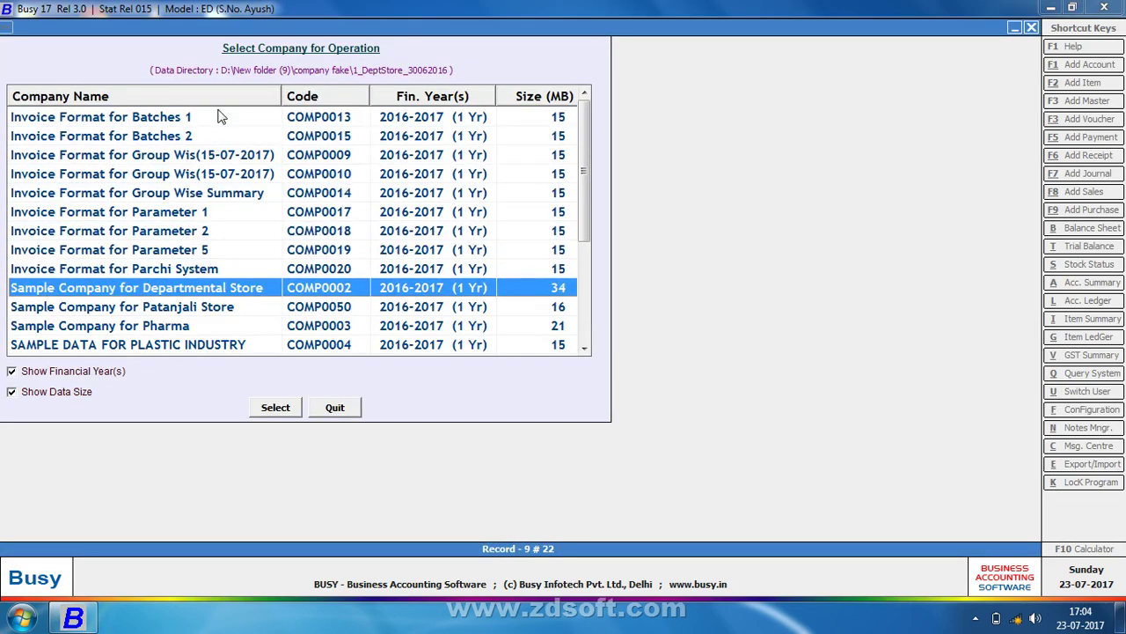
pyautogui.press('Return')
pyautogui.write('busy')
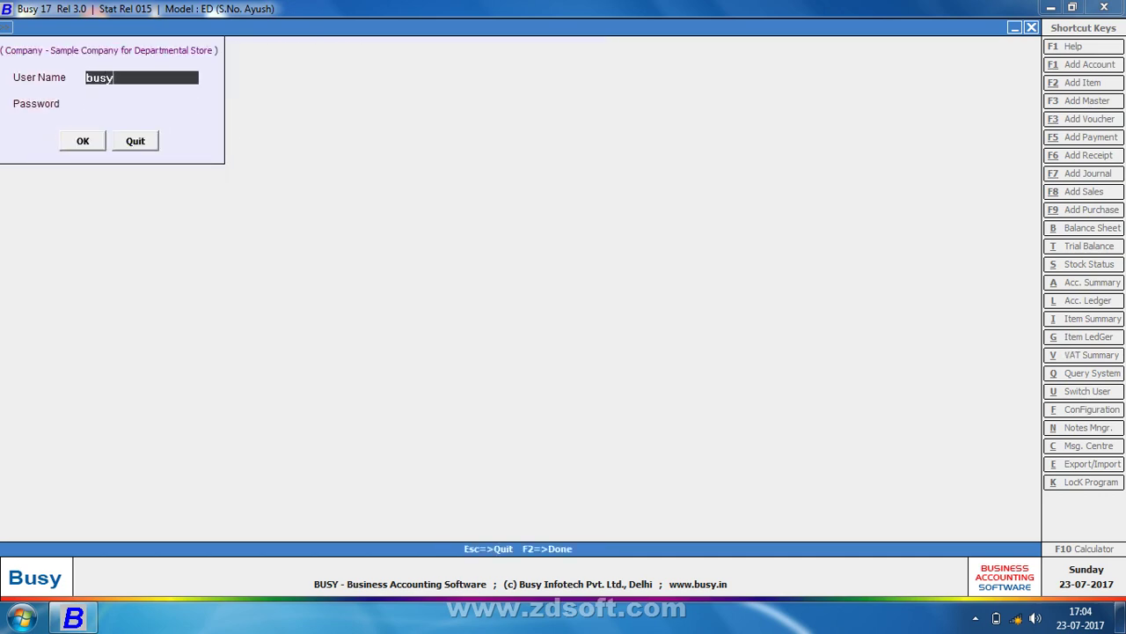
pyautogui.press('Return')
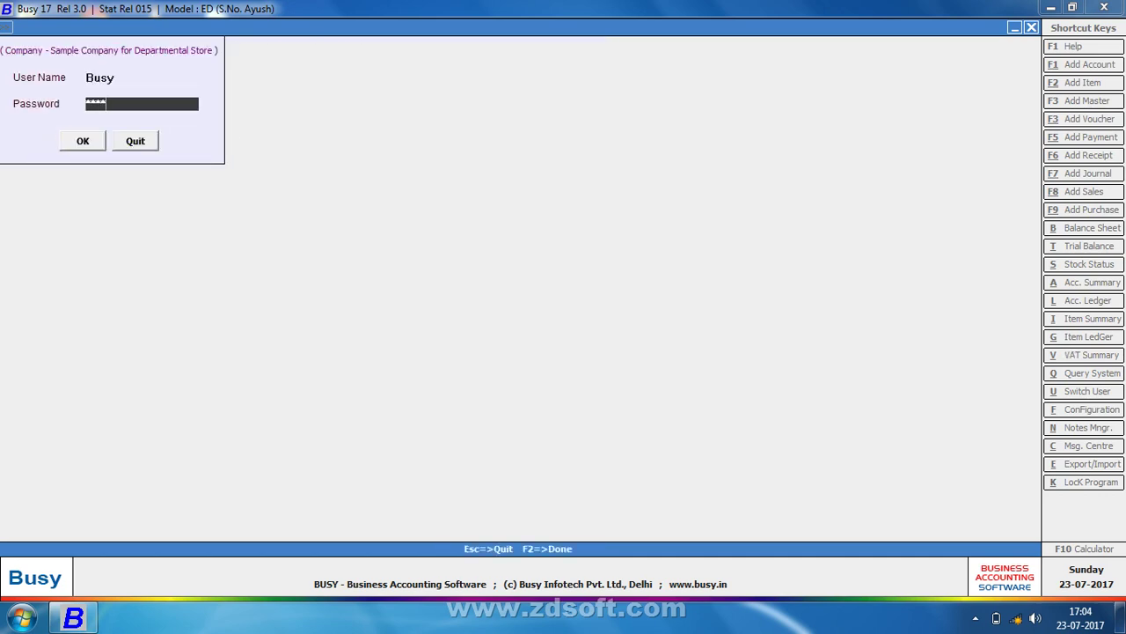
pyautogui.press('Return')
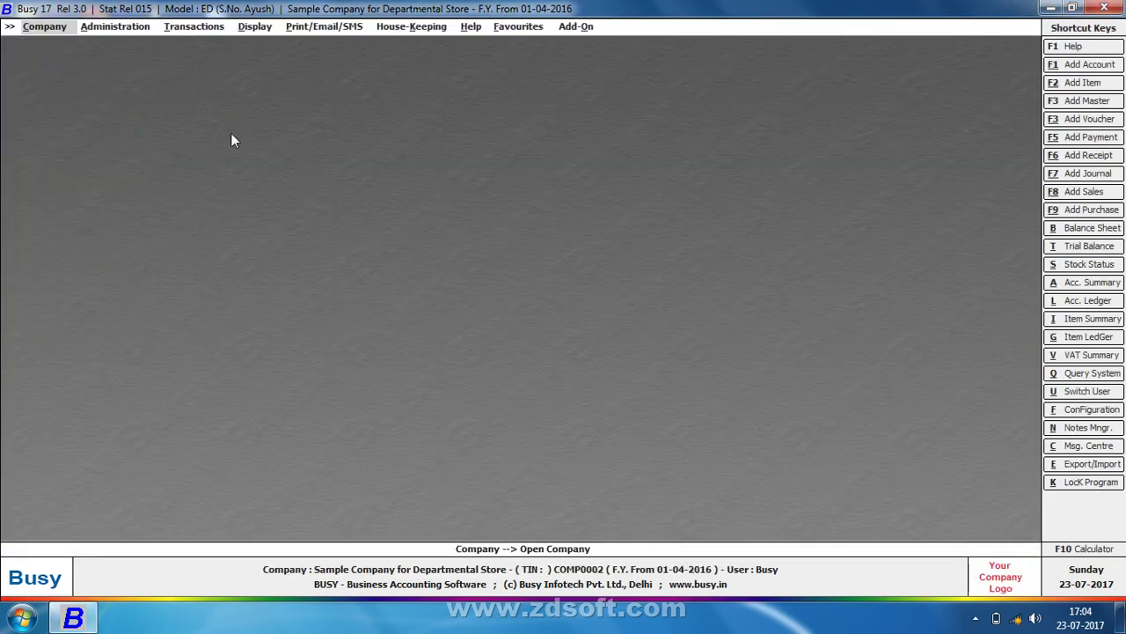
# Go to Administration > Masters > Misc. Masters > Discount Structure > Add and type the structure name
pyautogui.press('Right')
pyautogui.press('Right')
pyautogui.press('Left')
pyautogui.press('Down')
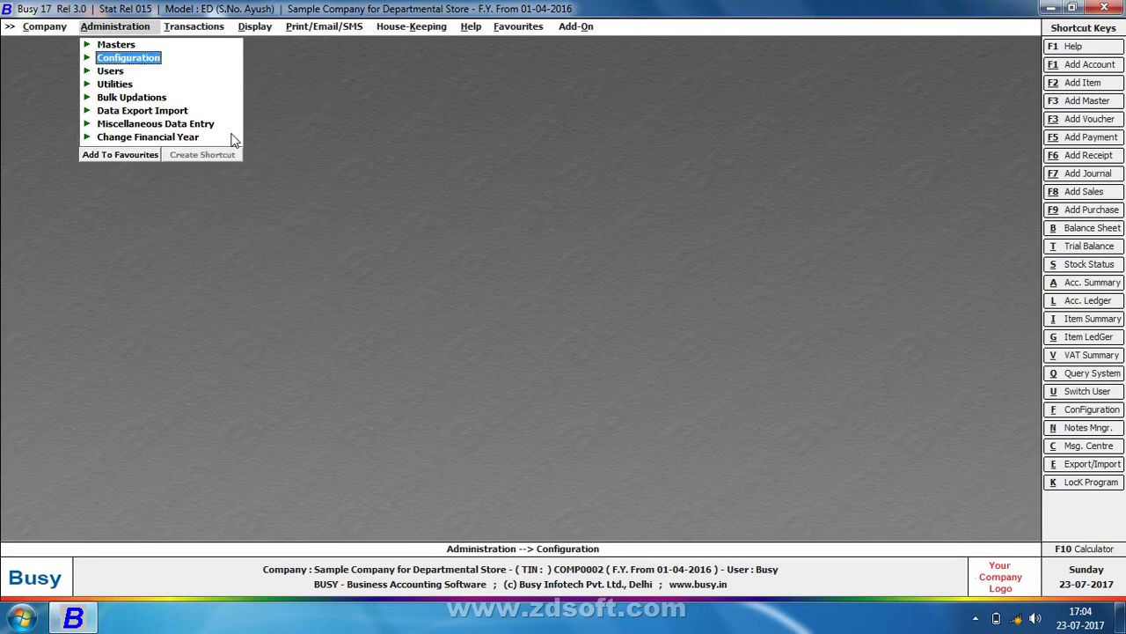
pyautogui.press('Right')
pyautogui.press('Up')
pyautogui.press('Left')
pyautogui.press('Up')
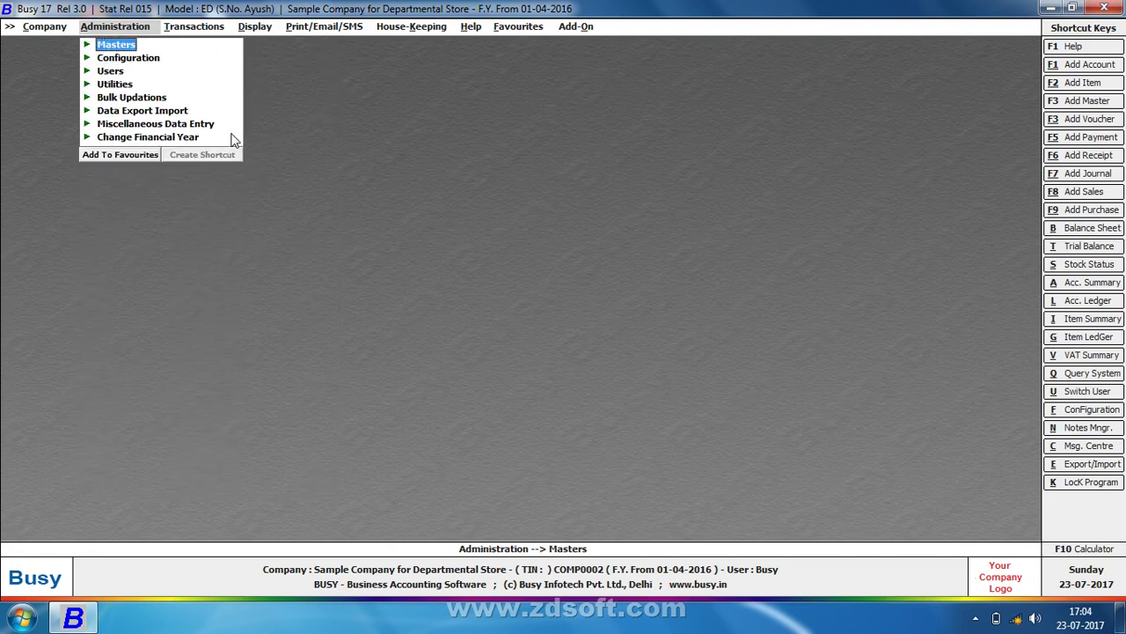
pyautogui.press('Right')
pyautogui.press('Down')
pyautogui.press('Down')
pyautogui.press('Down')
pyautogui.press('Down')
pyautogui.press('Down')
pyautogui.press('Down')
pyautogui.press('Down')
pyautogui.press('Down')
pyautogui.press('Down')
pyautogui.press('Down')
pyautogui.press('Down')
pyautogui.press('Down')
pyautogui.press('Down')
pyautogui.press('Right')
pyautogui.press('Down')
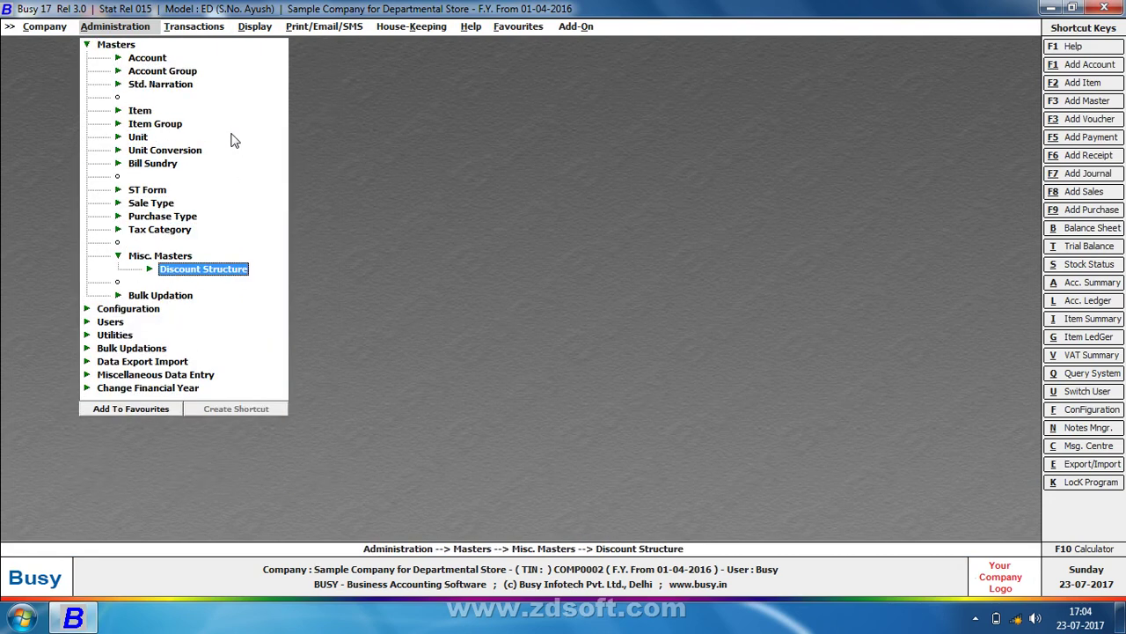
pyautogui.press('Right')
pyautogui.press('Down')
pyautogui.press('Return')
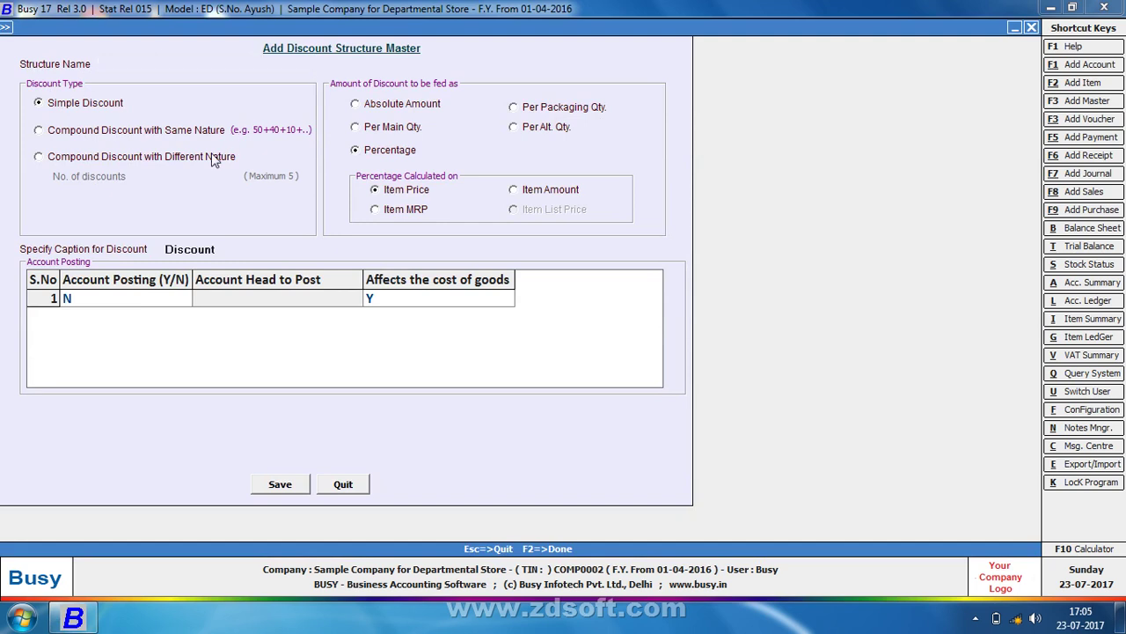
pyautogui.write('s')
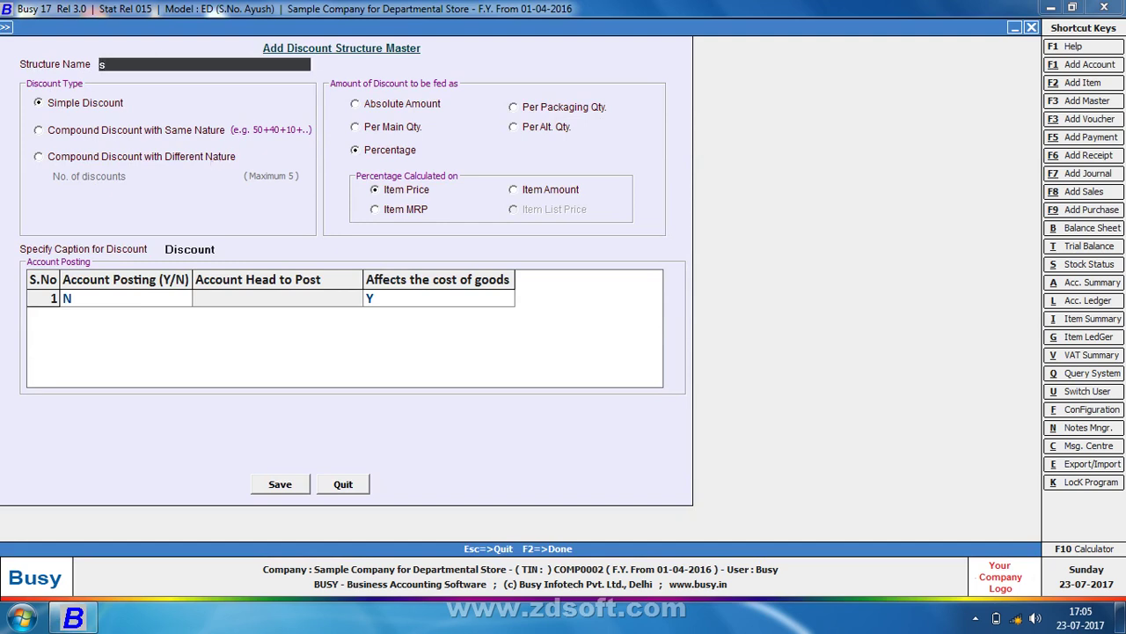
pyautogui.write('hahrukh sir')
# Make the structure a Compound Discount with Different Nature with 3 discounts
pyautogui.click(109, 156)
pyautogui.click(148, 175)
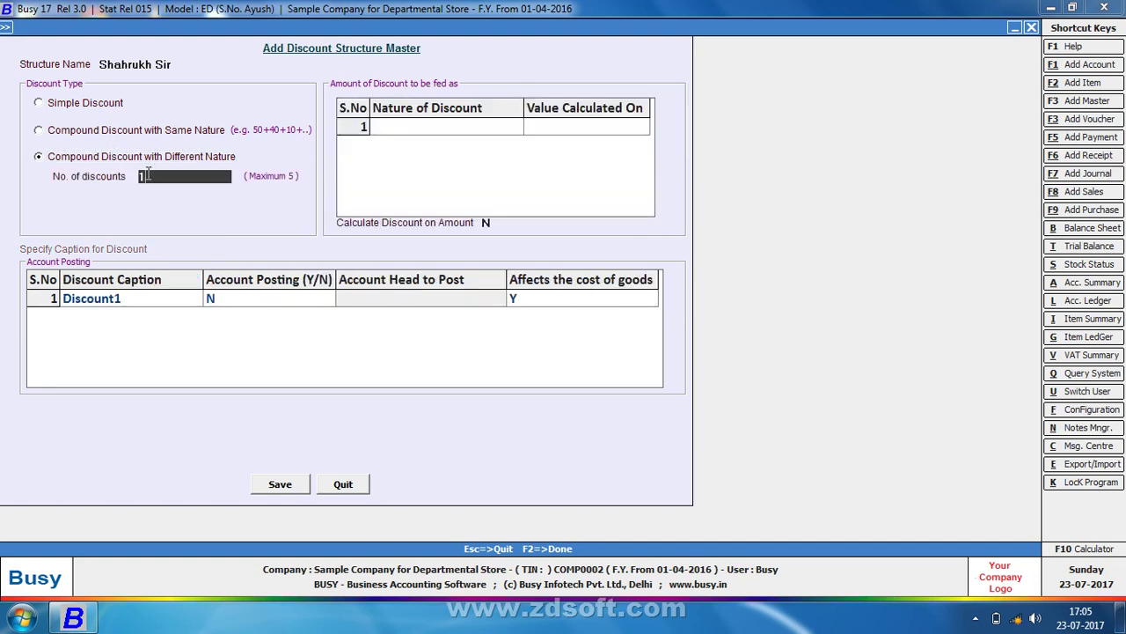
pyautogui.write('4')
pyautogui.press('Return')
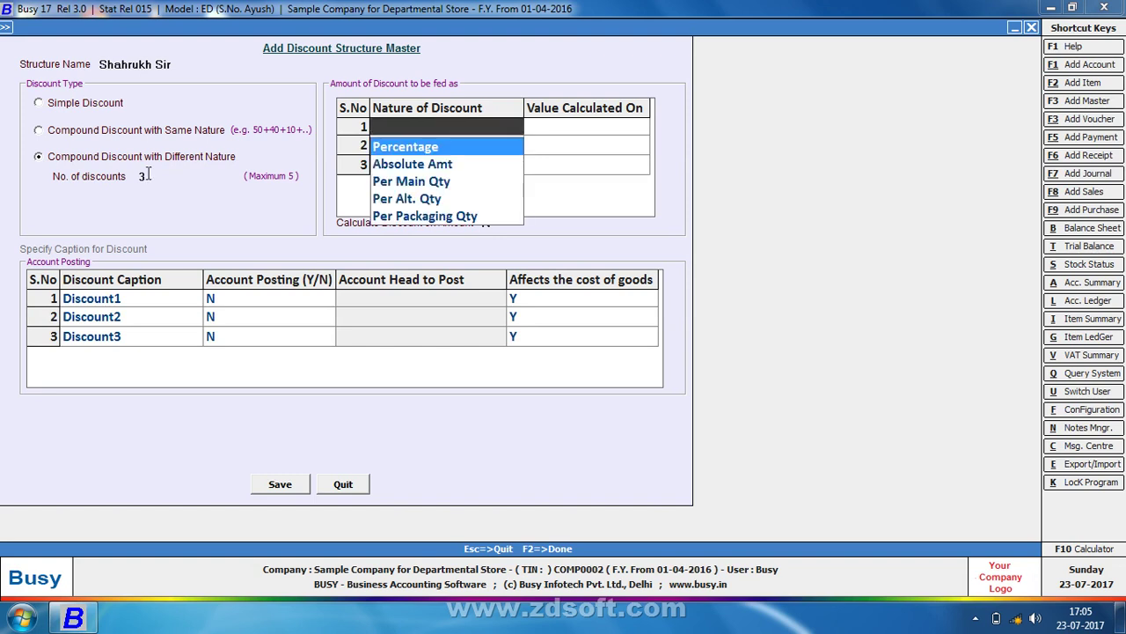
# Set discounts to Percentage/Item Price, Absolute Amt, Percentage/Item Price and save the structure
pyautogui.press('Return')
pyautogui.press('Return')
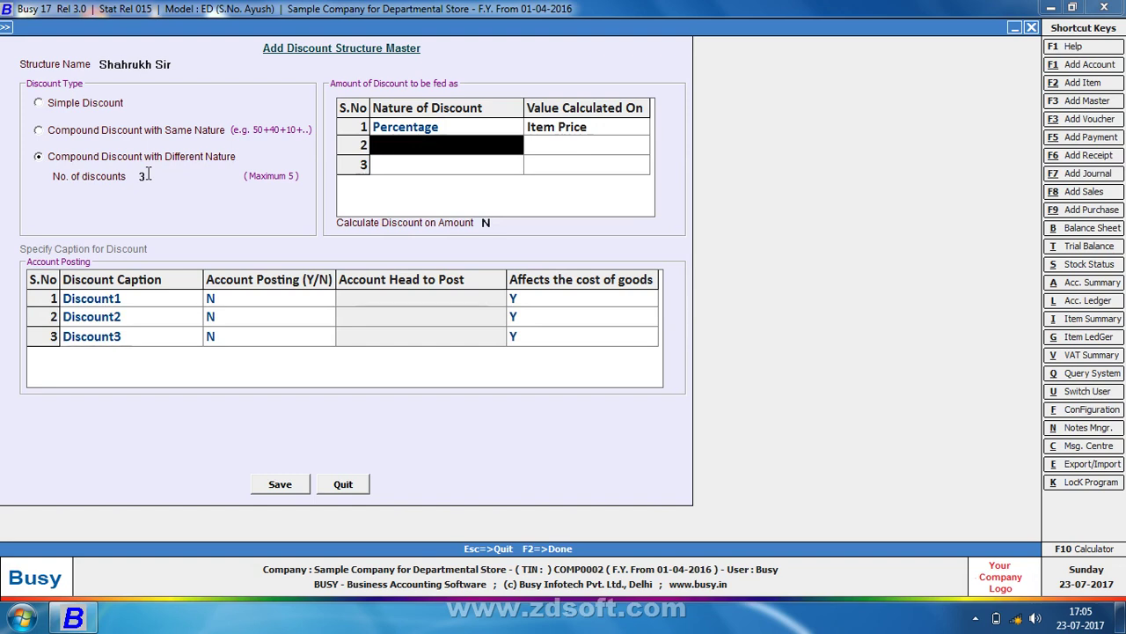
pyautogui.press('Down')
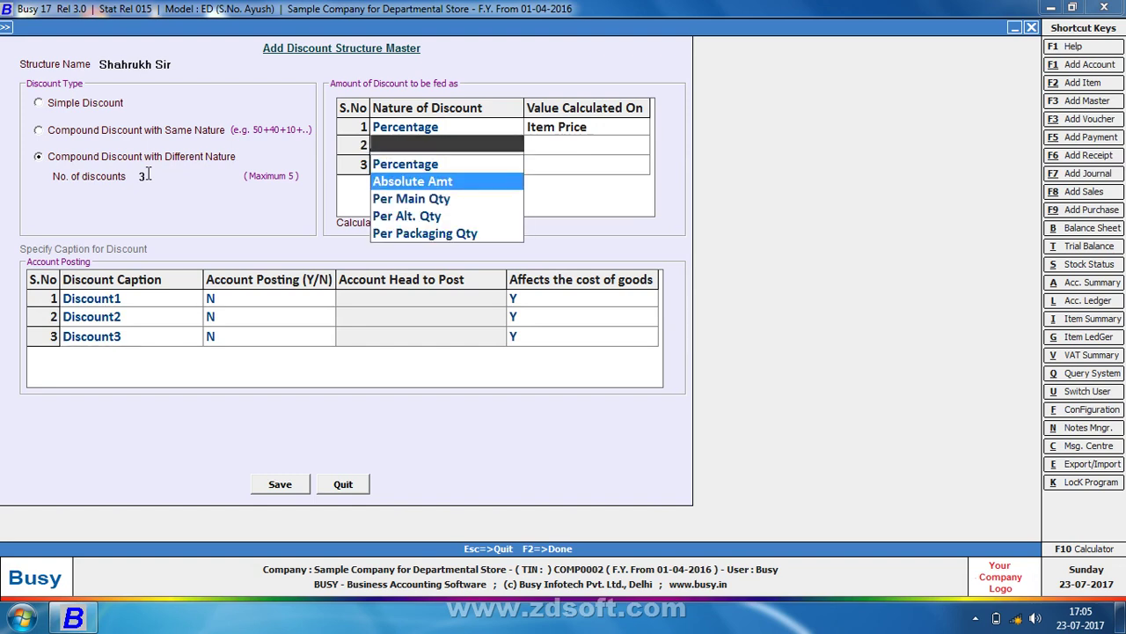
pyautogui.press('Return')
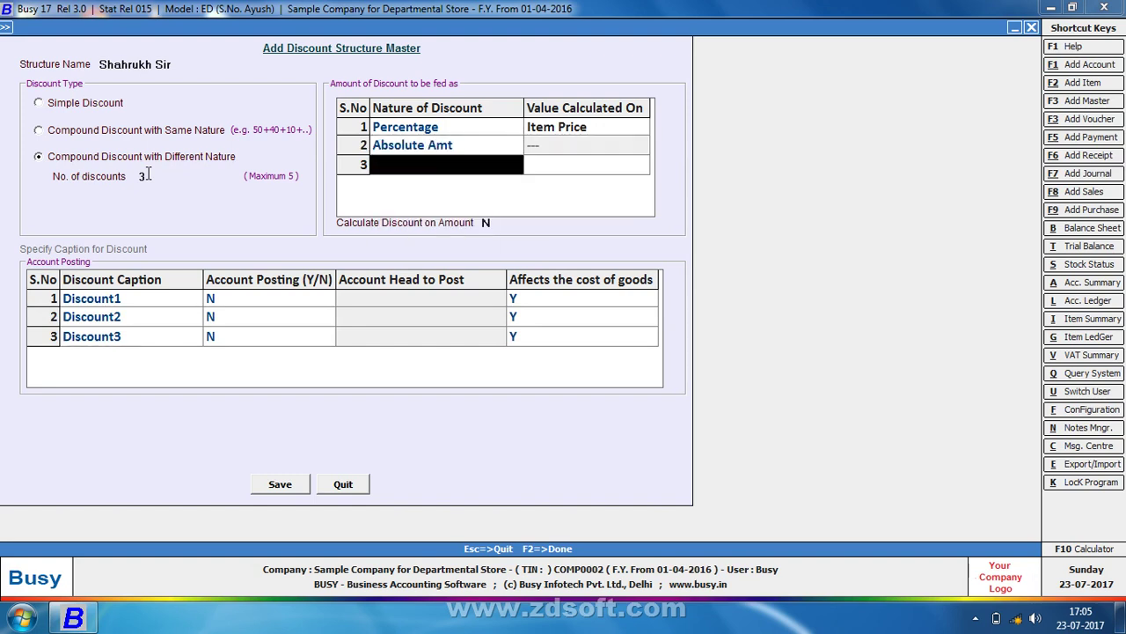
pyautogui.press('Down')
pyautogui.press('Down')
pyautogui.press('Down')
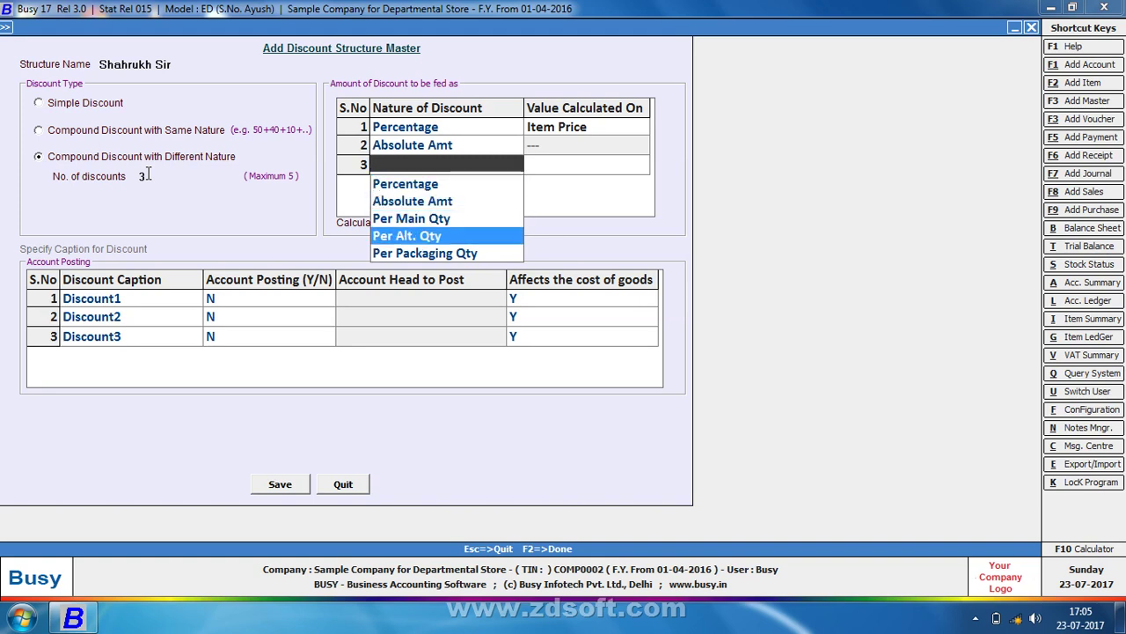
pyautogui.press('Down')
pyautogui.press('Up')
pyautogui.press('Up')
pyautogui.press('Up')
pyautogui.press('Up')
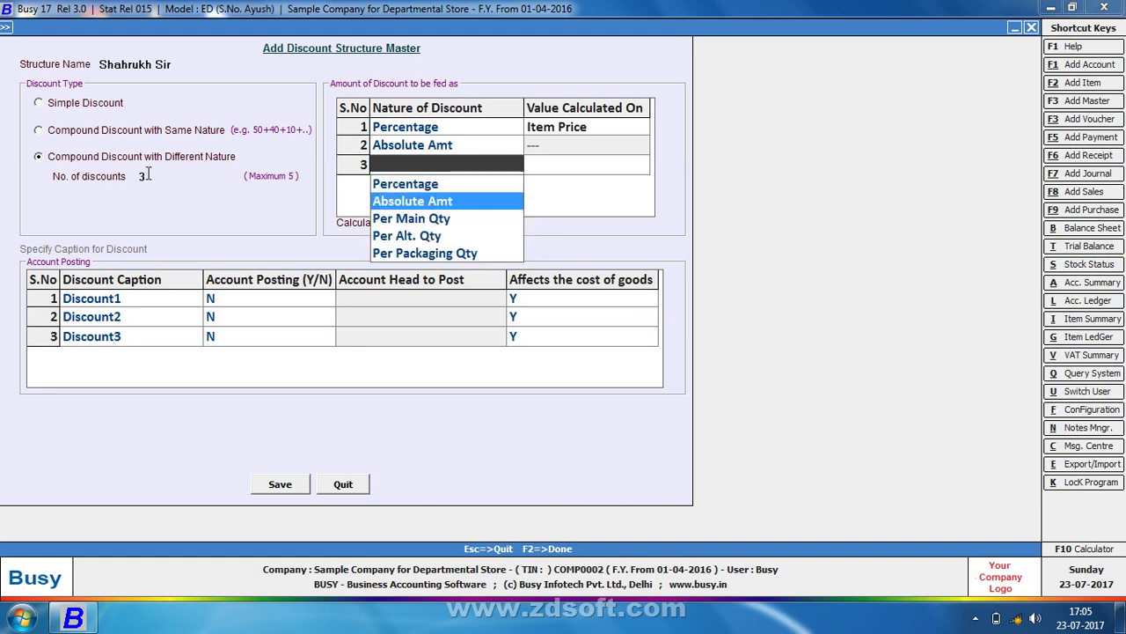
pyautogui.press('Return')
pyautogui.press('Return')
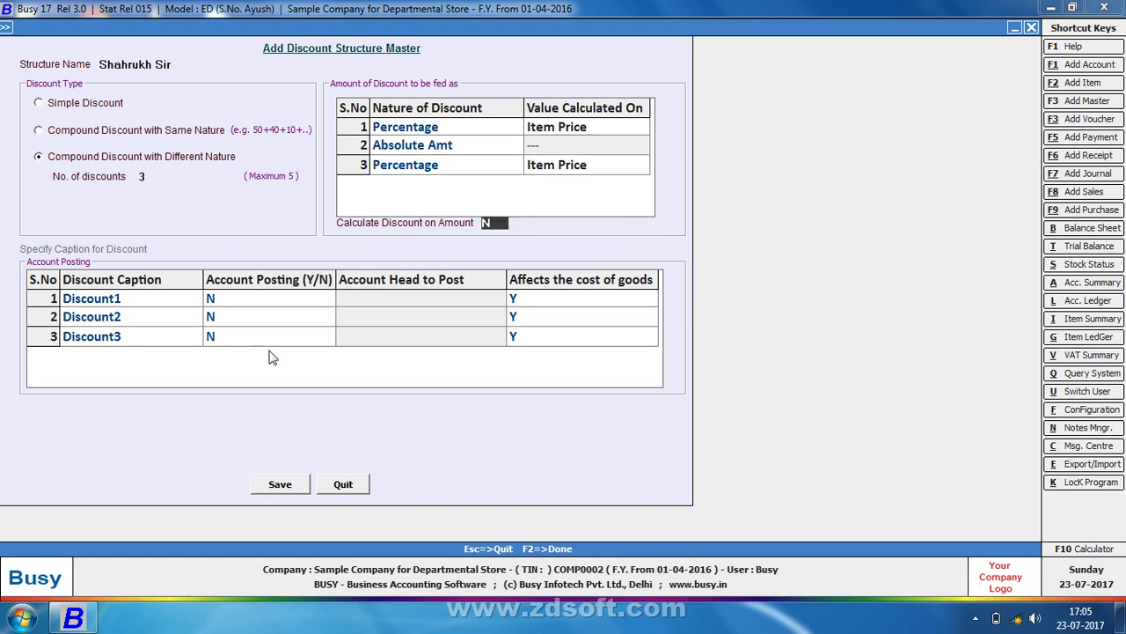
pyautogui.click(297, 493)
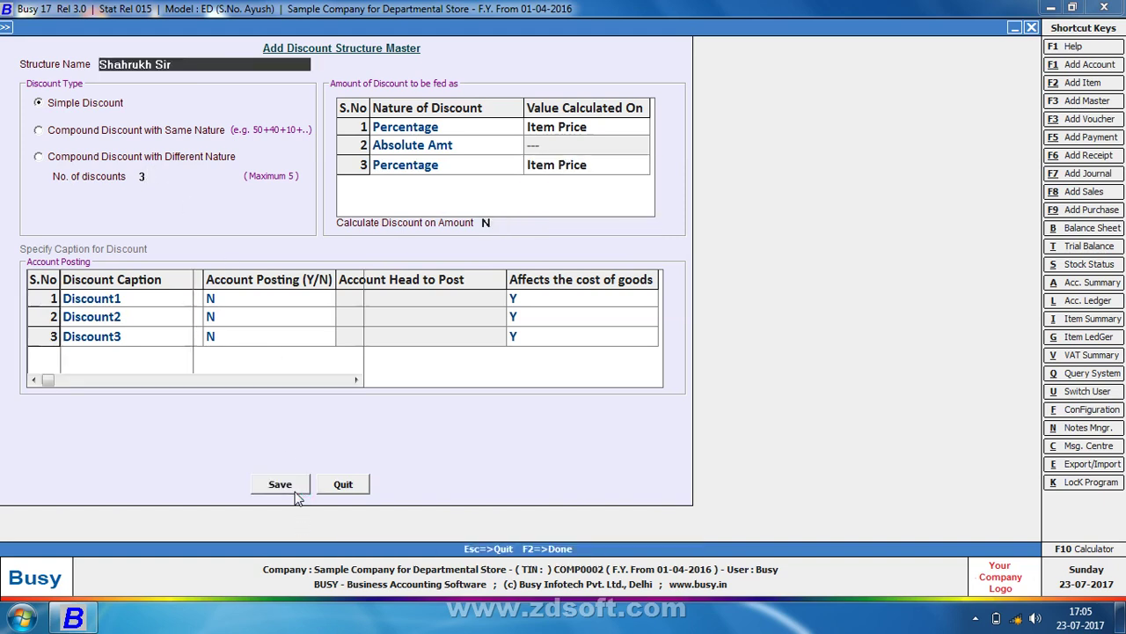
pyautogui.press('Escape')
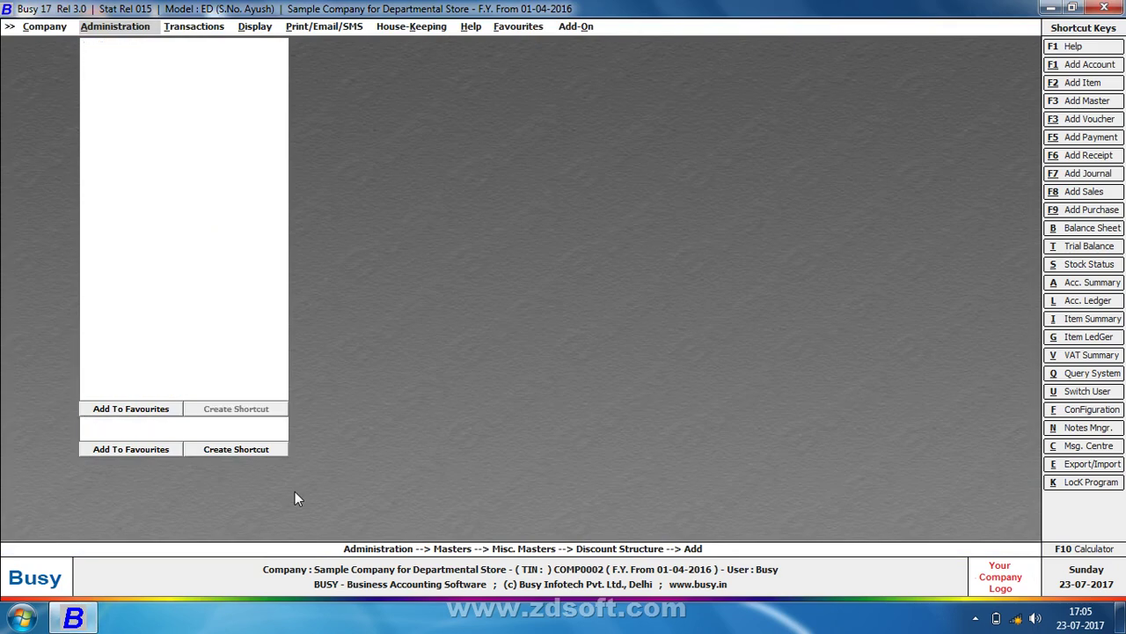
# Replace Pol with the new compound structure as ANAYKA DRY COCONUT's sales discount structure and save
pyautogui.press('Up')
pyautogui.press('Up')
pyautogui.press('Up')
pyautogui.press('Up')
pyautogui.press('Up')
pyautogui.press('Up')
pyautogui.press('Up')
pyautogui.press('Up')
pyautogui.press('Up')
pyautogui.press('Up')
pyautogui.press('Return')
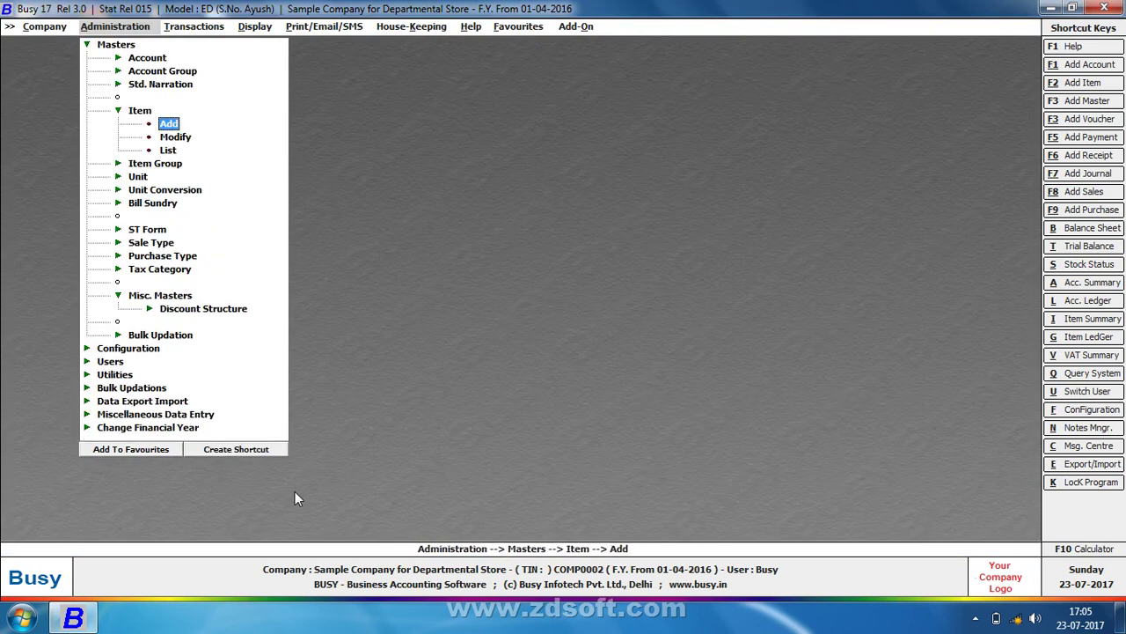
pyautogui.press('Down')
pyautogui.press('Return')
pyautogui.press('Return')
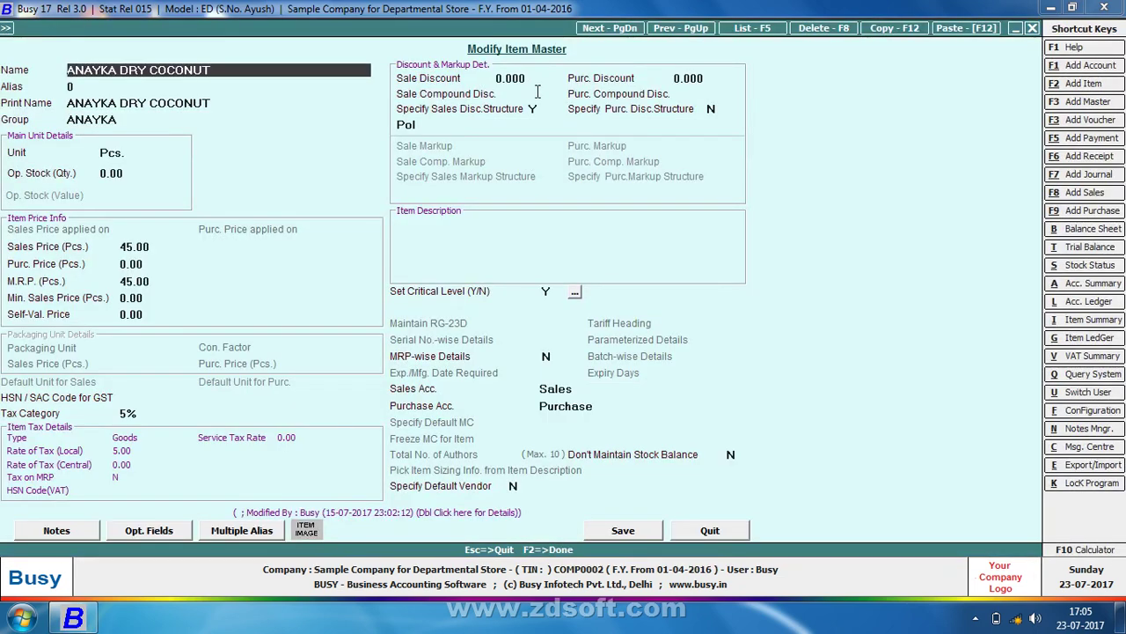
pyautogui.click(535, 107)
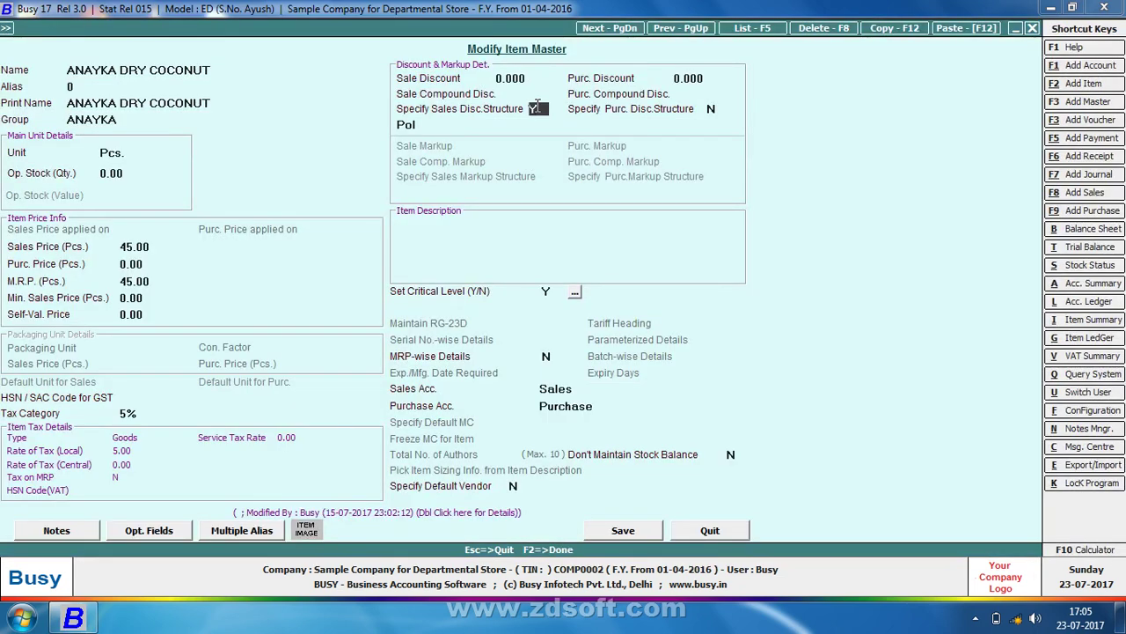
pyautogui.press('Return')
pyautogui.press('Down')
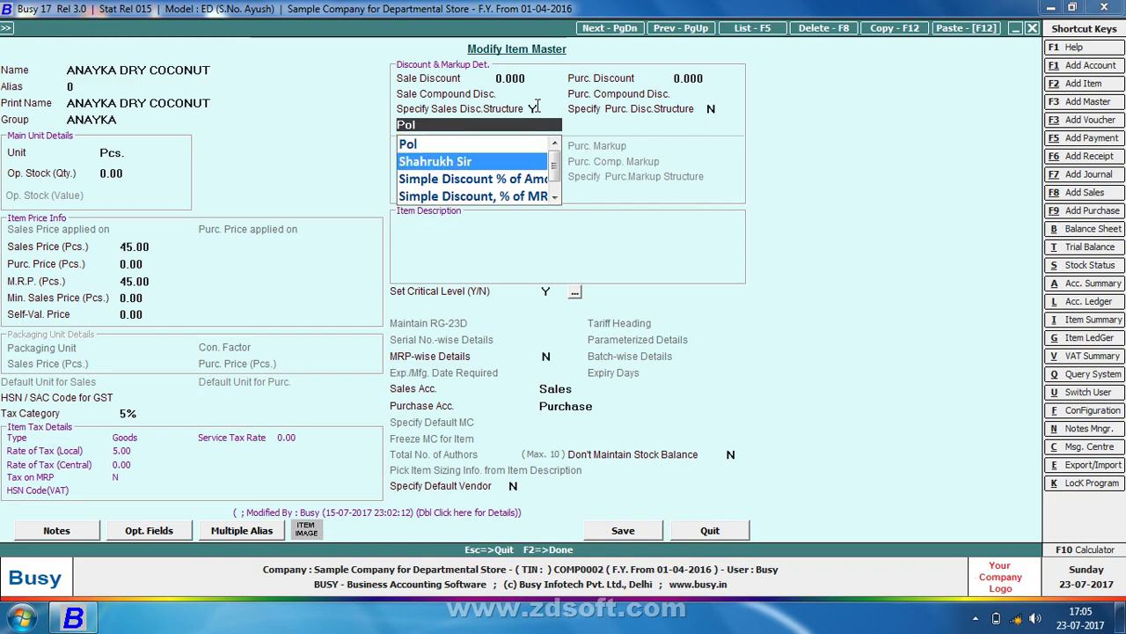
pyautogui.press('Return')
pyautogui.click(638, 531)
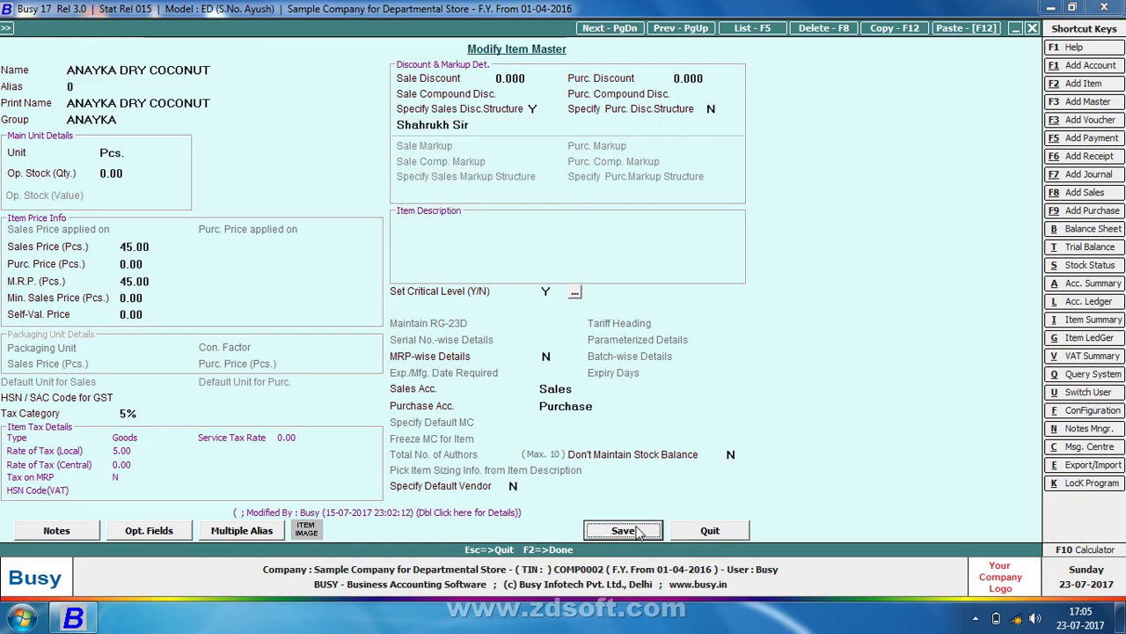
pyautogui.press('Escape')
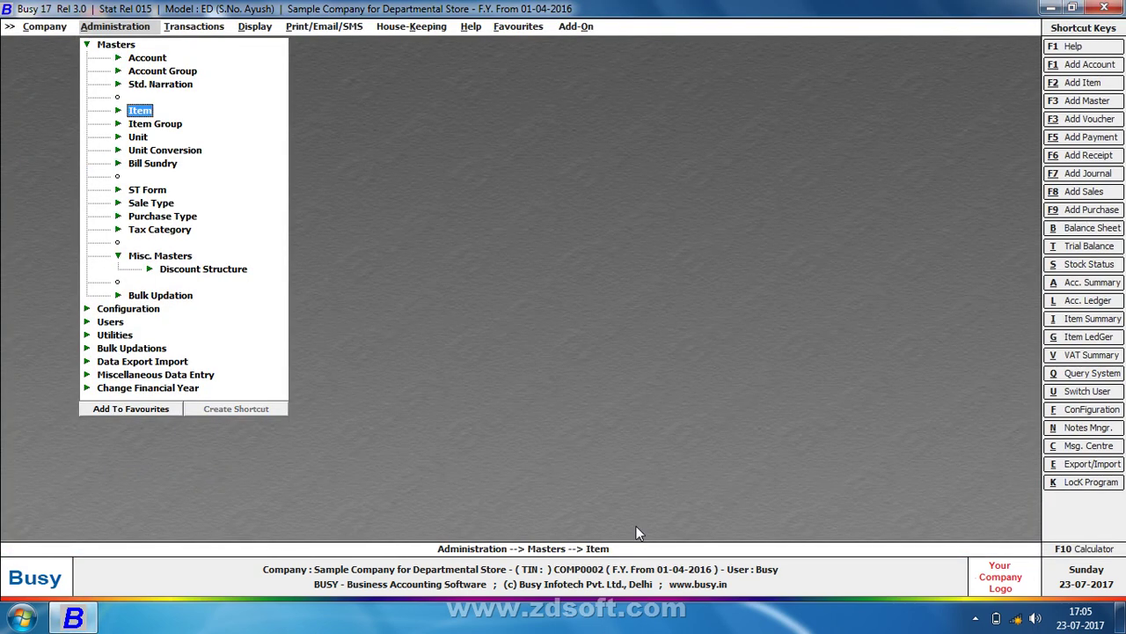
# Start a new sales invoice dated 01-07-2016 with ANAYKA DRY COCONUT on the first line
pyautogui.press('F8')
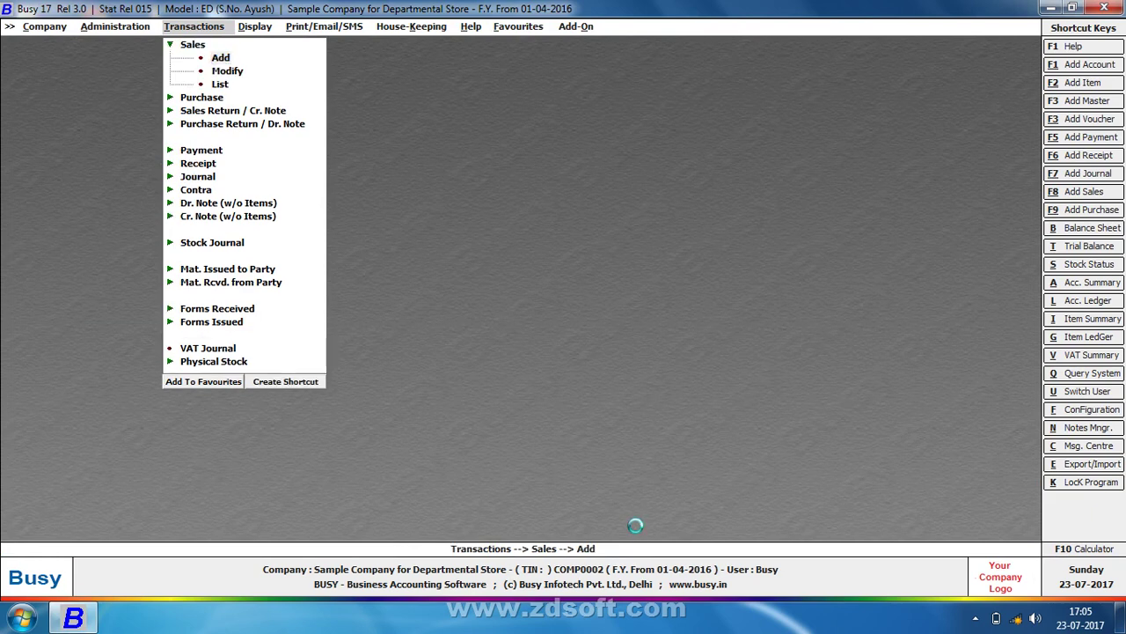
pyautogui.write('1')
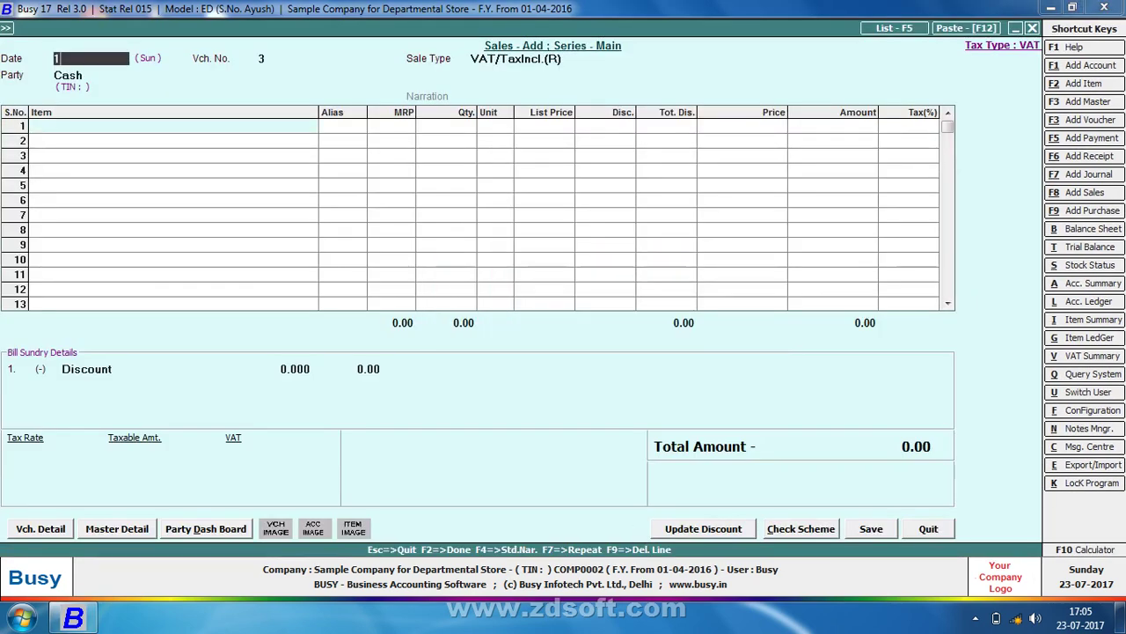
pyautogui.write('-7')
pyautogui.press('Return')
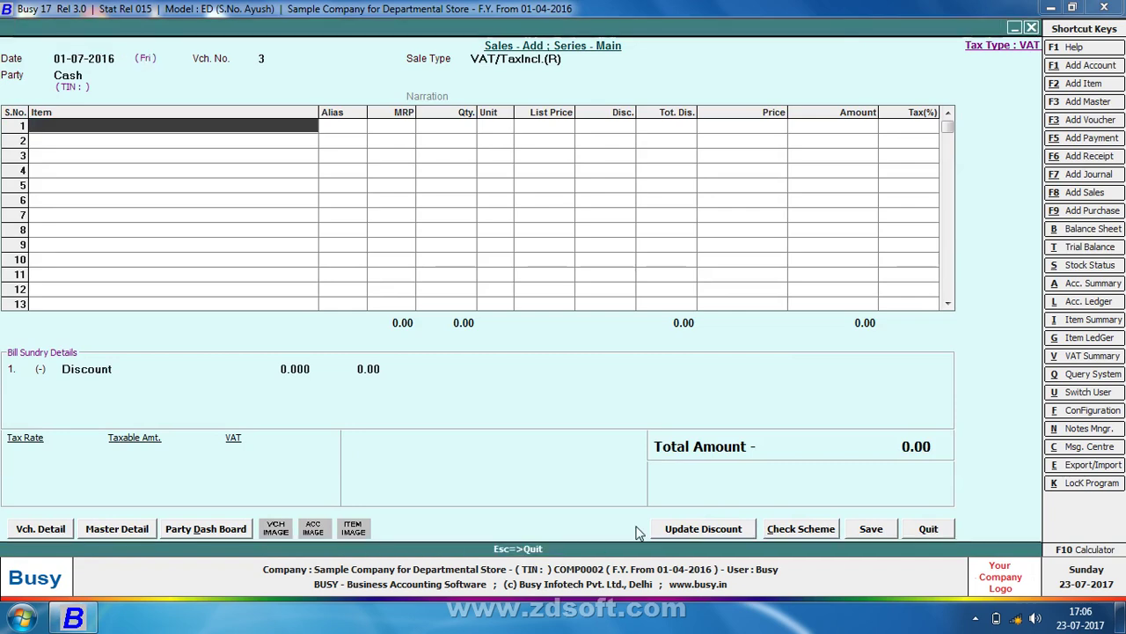
pyautogui.press('Return')
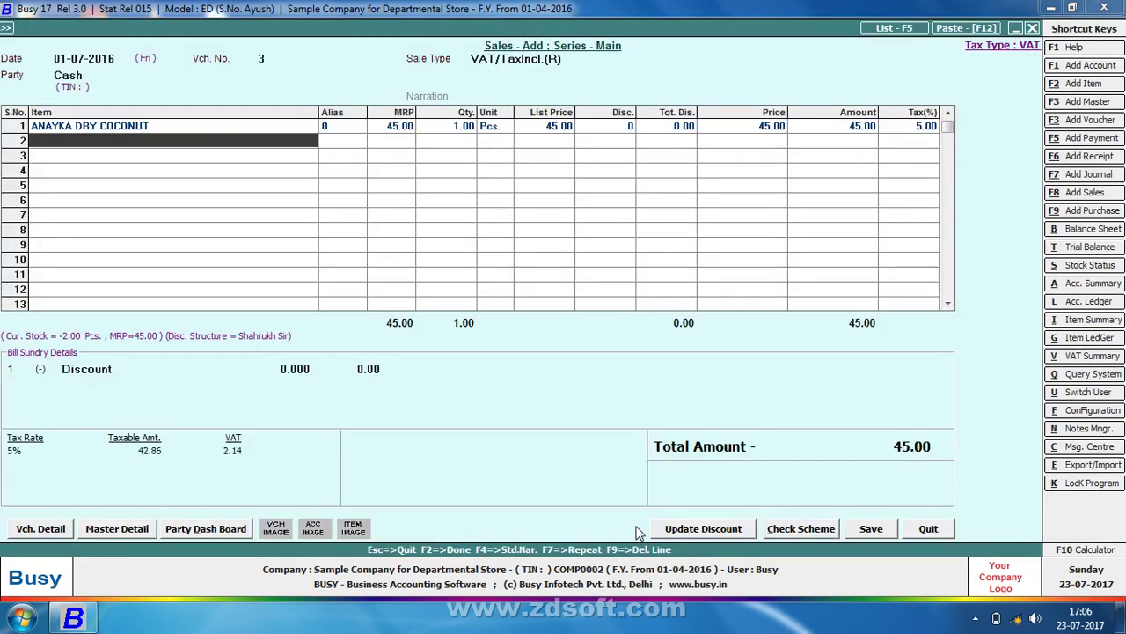
# Give the coconut line a discount of 3, bringing the total to 43.65
pyautogui.press('Up')
pyautogui.press('Return')
pyautogui.press('Return')
pyautogui.press('Return')
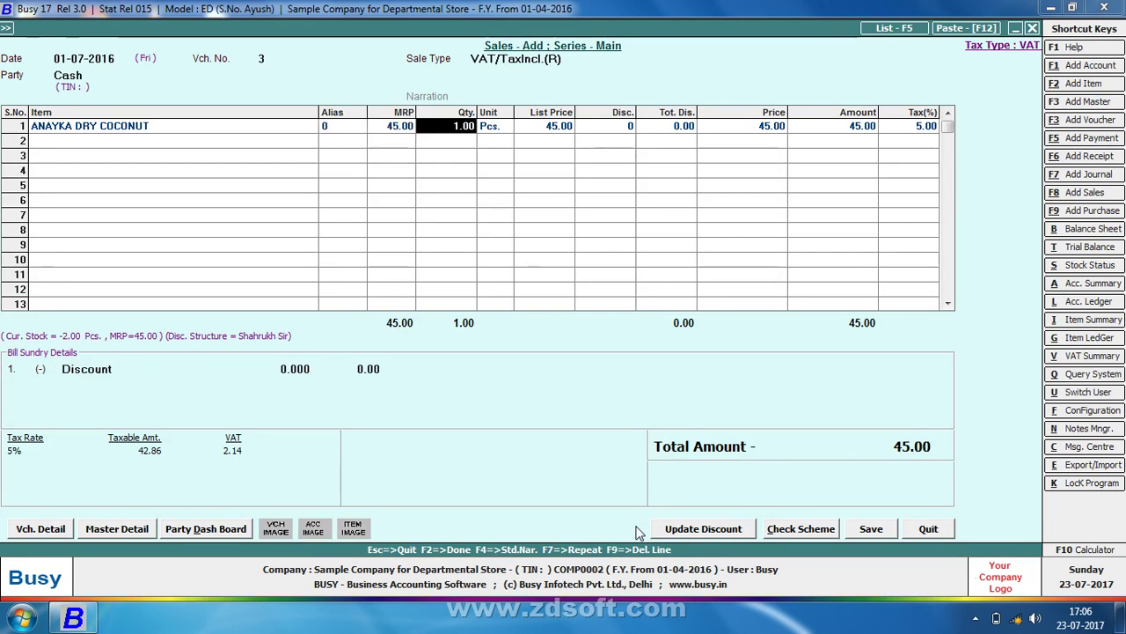
pyautogui.press('Return')
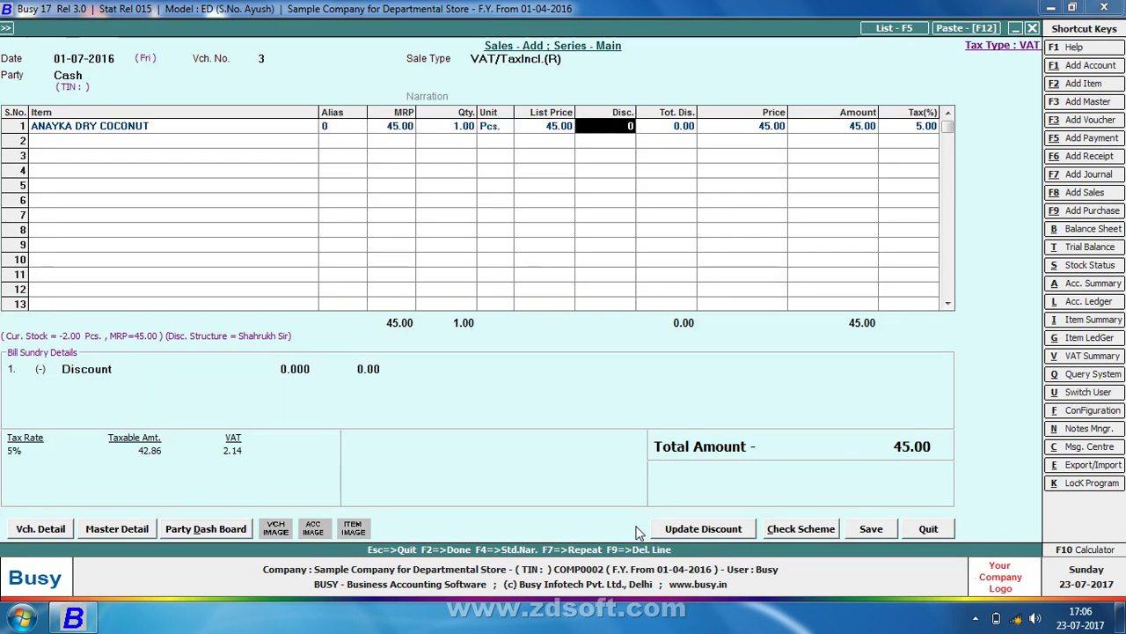
pyautogui.write('3')
pyautogui.press('Return')
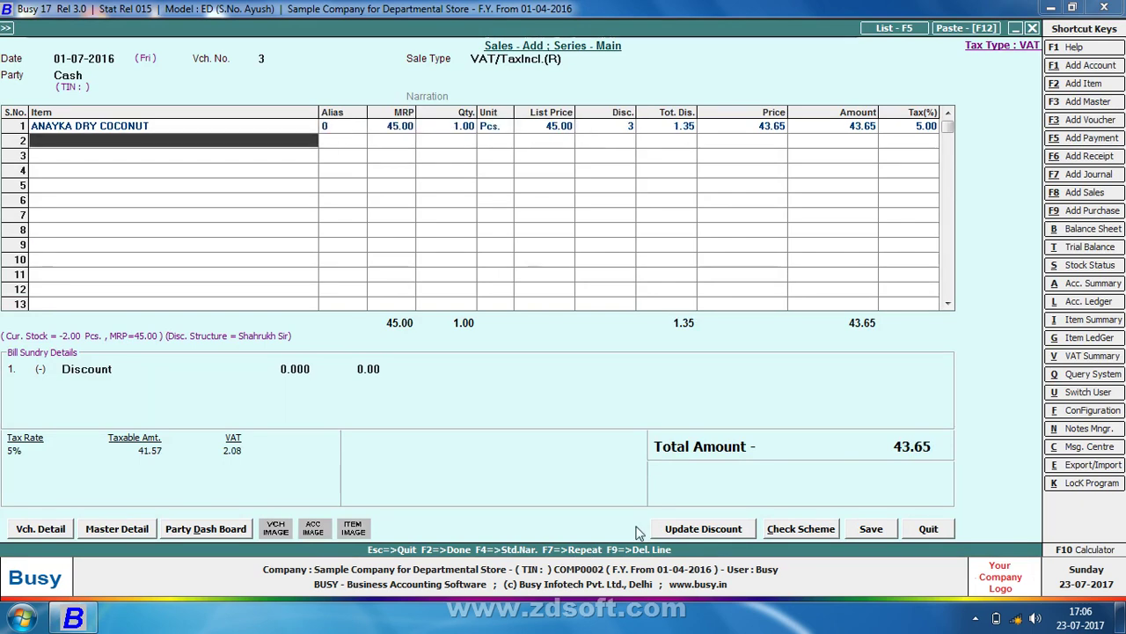
pyautogui.click(640, 129)
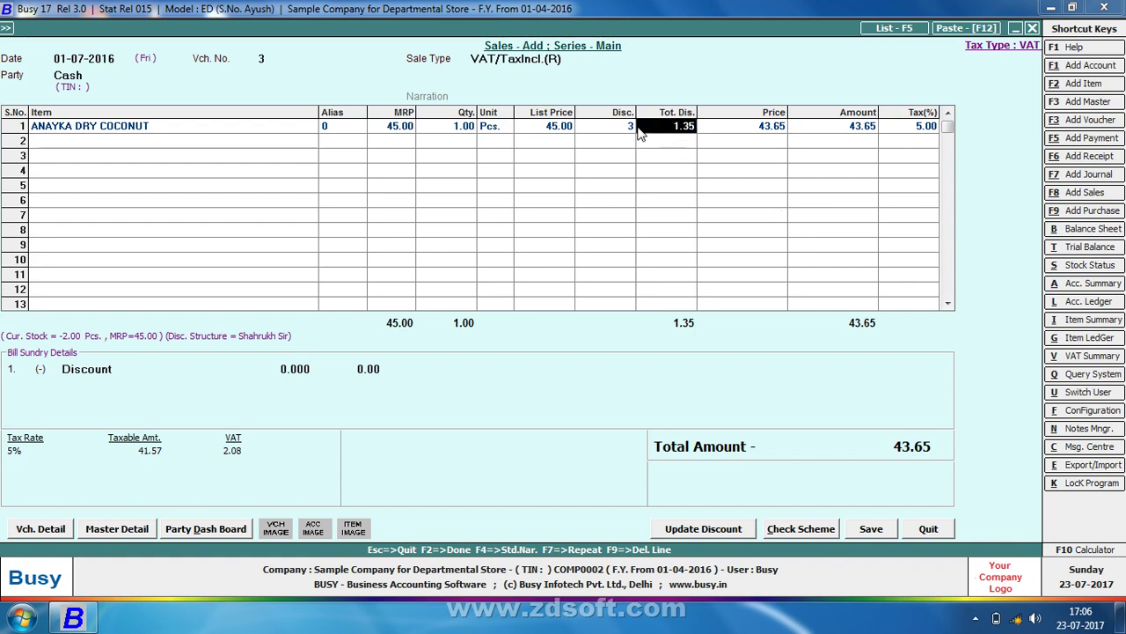
pyautogui.click(630, 128)
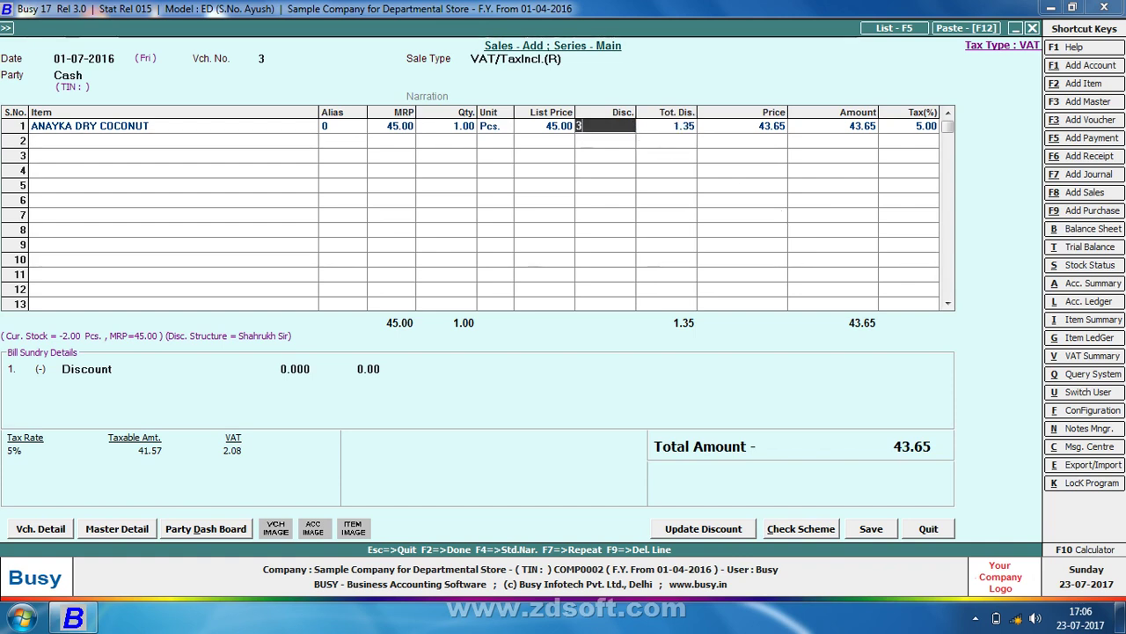
# Extend the coconut's discount to 3+5+2.5 and save the invoice at 38.00
pyautogui.write('+5')
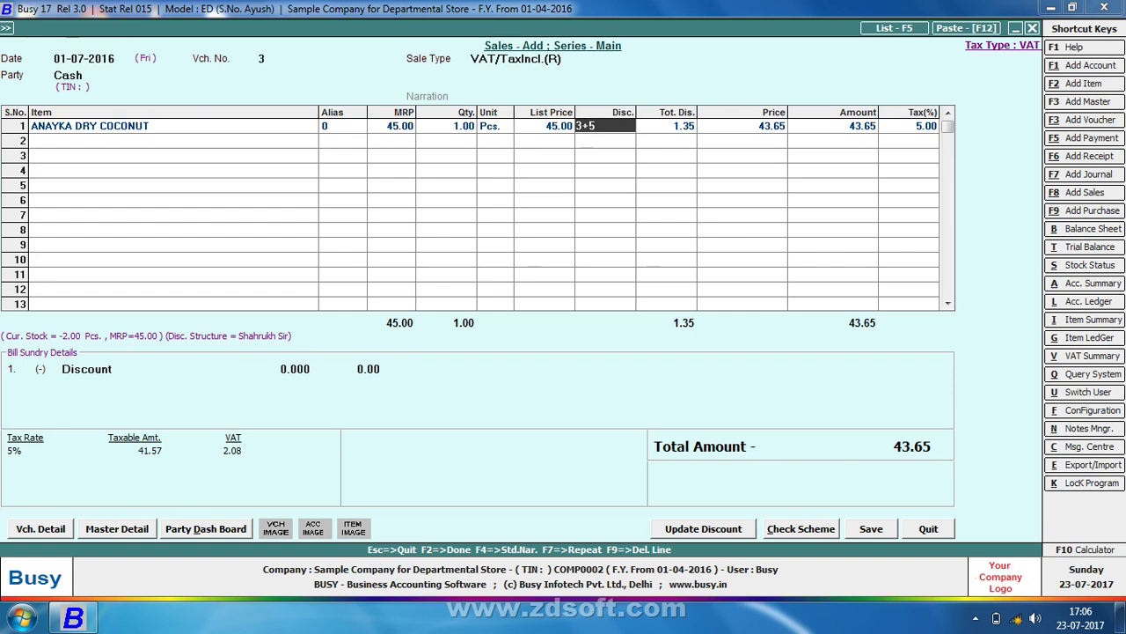
pyautogui.write('+2.50')
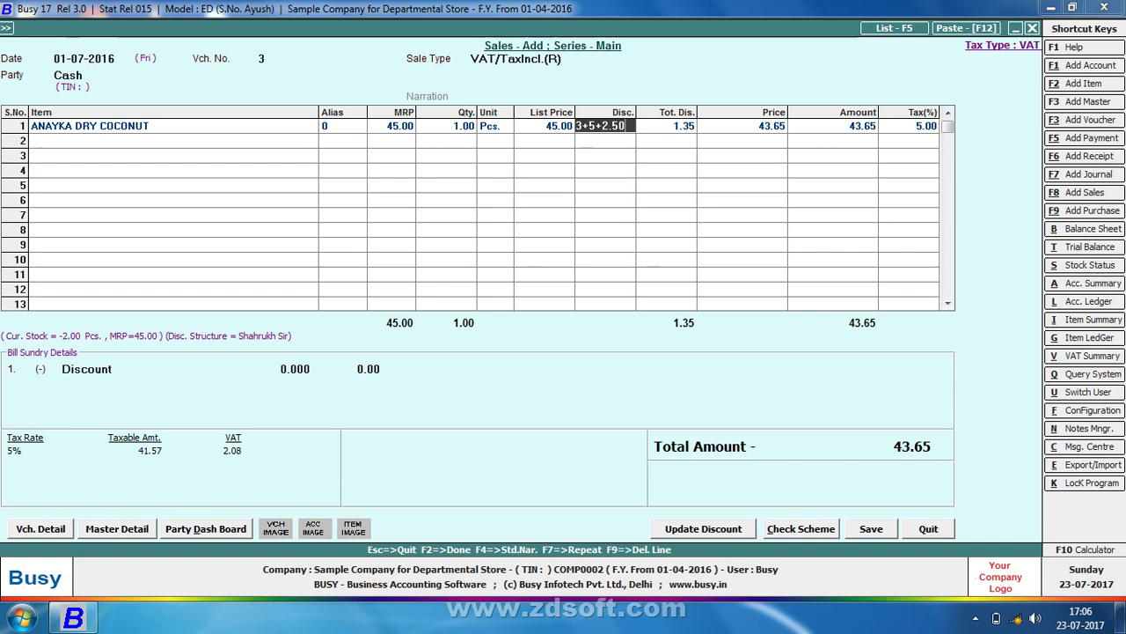
pyautogui.press('Return')
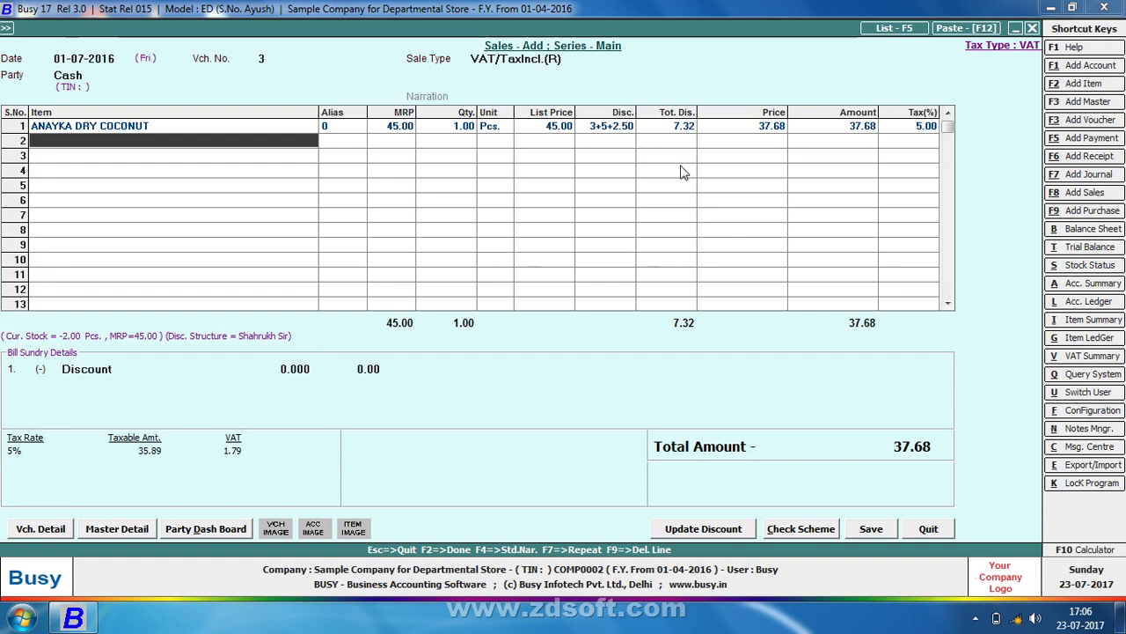
pyautogui.click(872, 528)
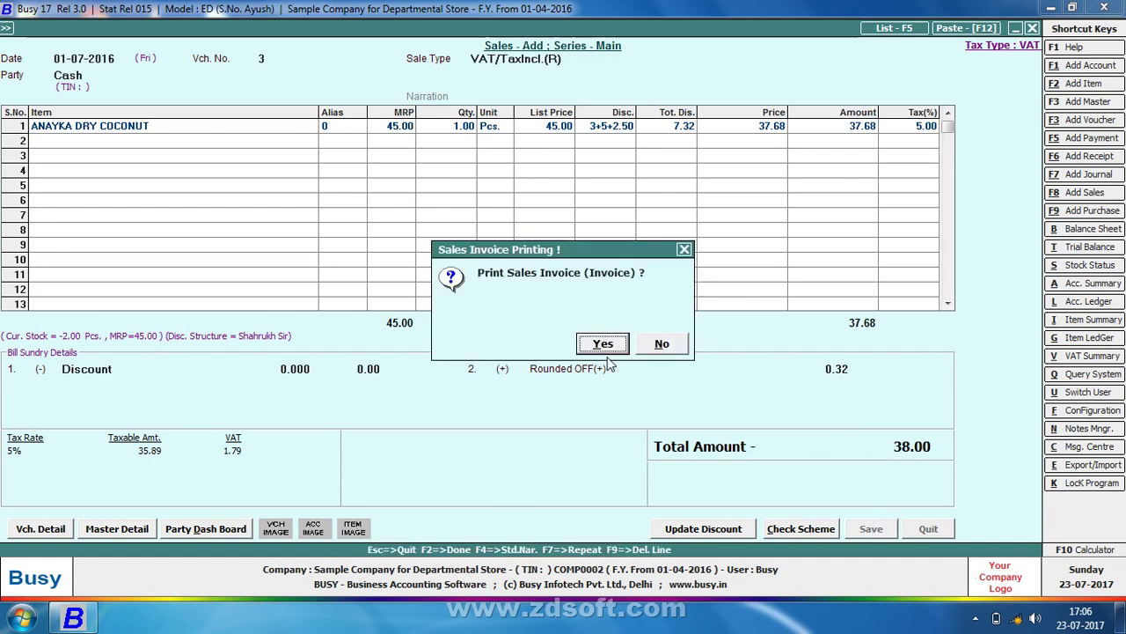
# Preview bill 3's Invoice print showing rate 37.68, total 38.00 and Rs. 7.00 saved, then close it
pyautogui.click(603, 344)
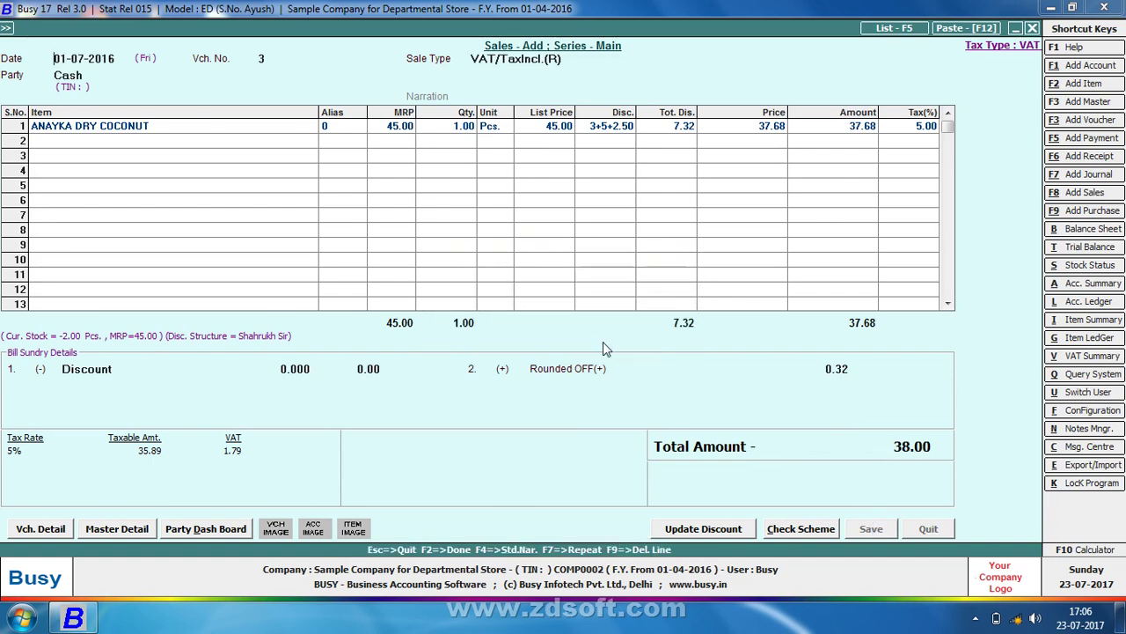
pyautogui.press('Return')
pyautogui.press('Return')
pyautogui.press('Return')
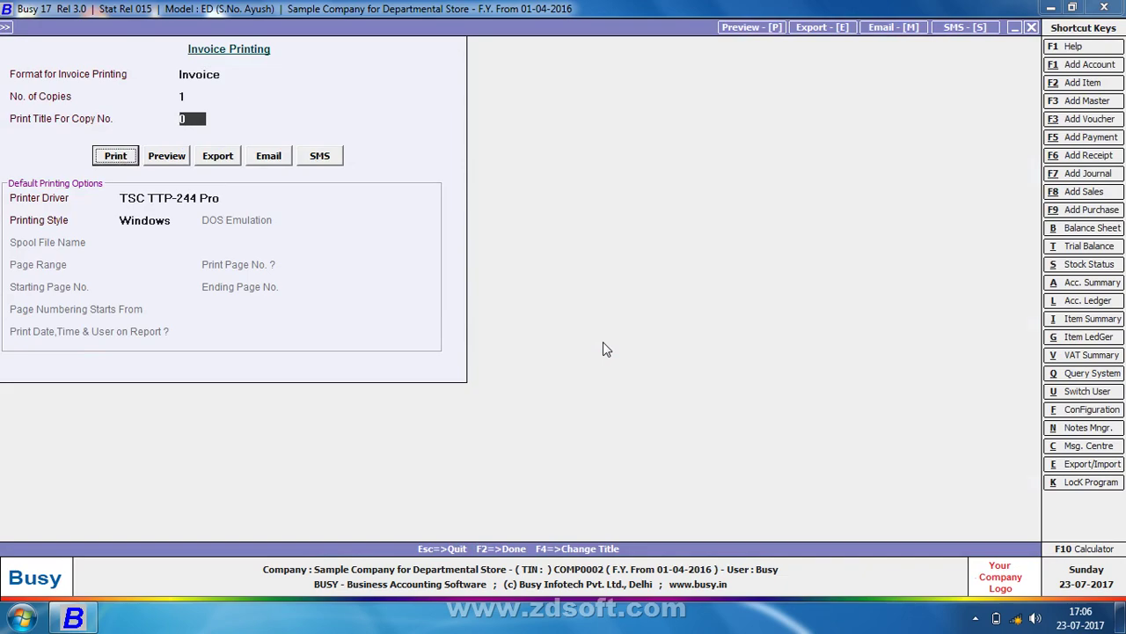
pyautogui.press('Right')
pyautogui.press('Return')
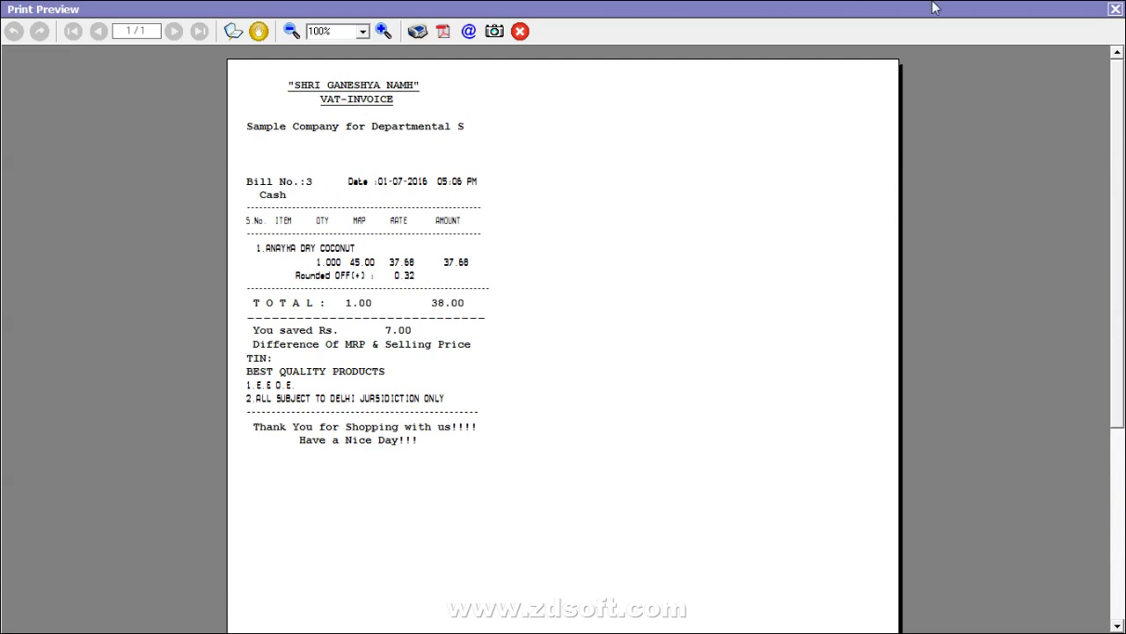
pyautogui.click(1116, 9)
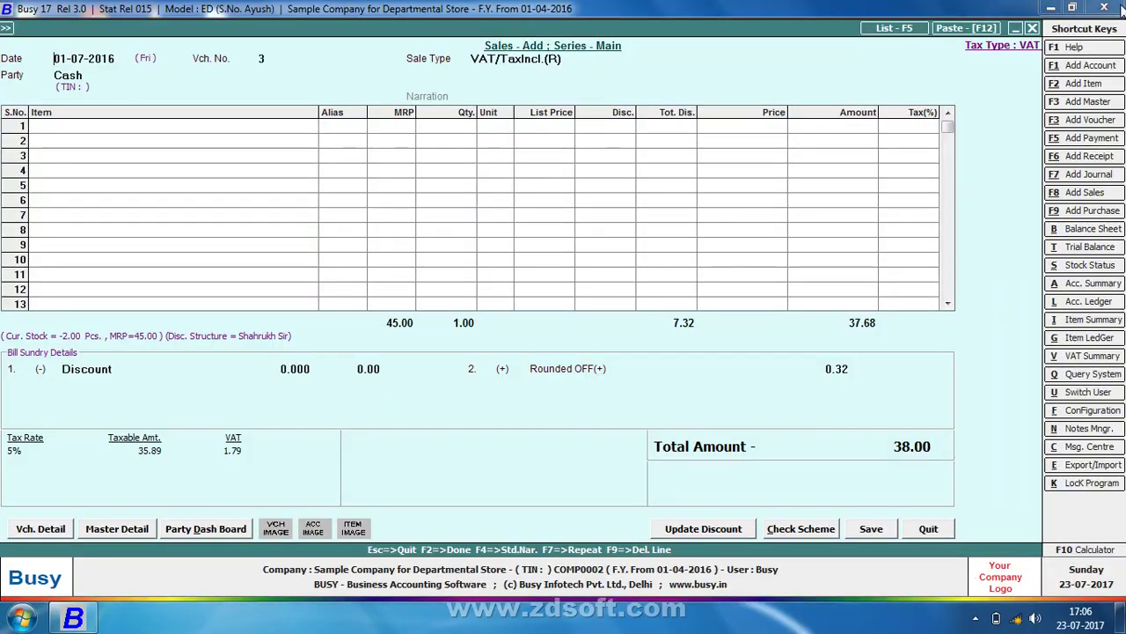
# Leave the sales voucher and go to Administration > Configuration > Vouchers Configuration
pyautogui.press('Escape')
pyautogui.press('Escape')
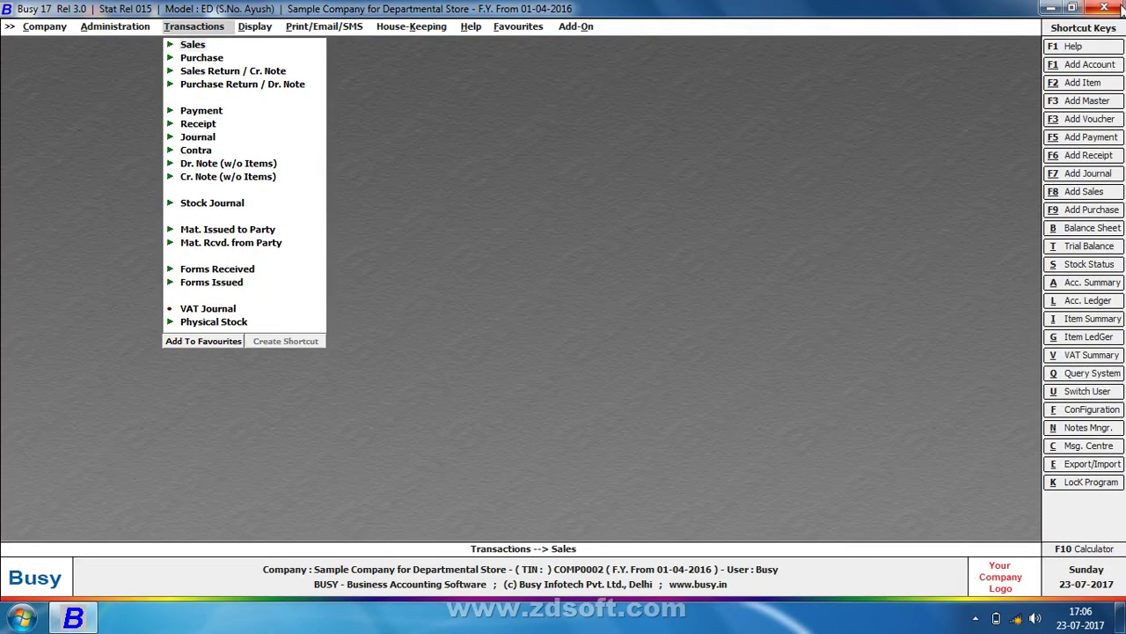
pyautogui.press('Escape')
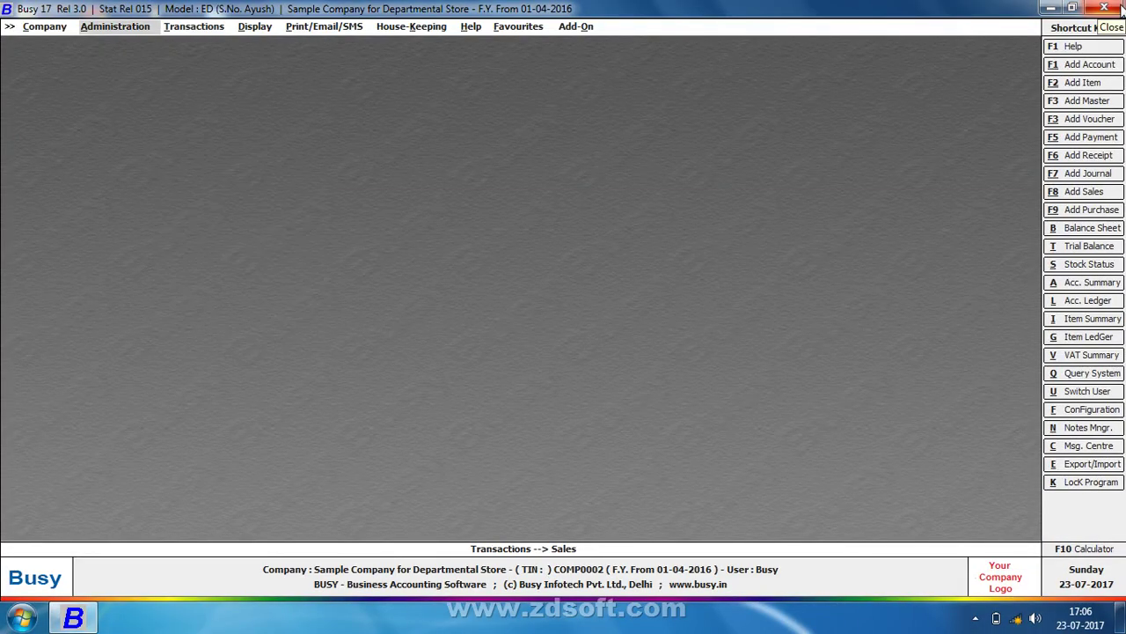
pyautogui.press('Return')
pyautogui.press('Down')
pyautogui.press('Return')
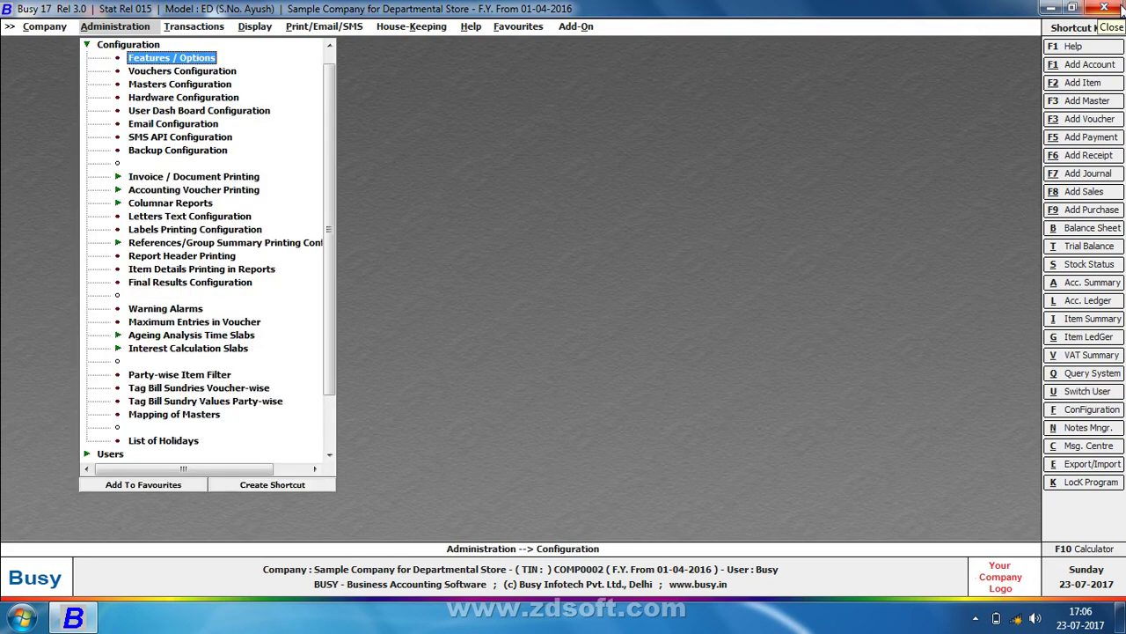
pyautogui.press('Down')
pyautogui.press('Return')
# Review the Sales Main voucher configuration and advanced POS options, then exit without changes
pyautogui.press('Right')
pyautogui.press('Down')
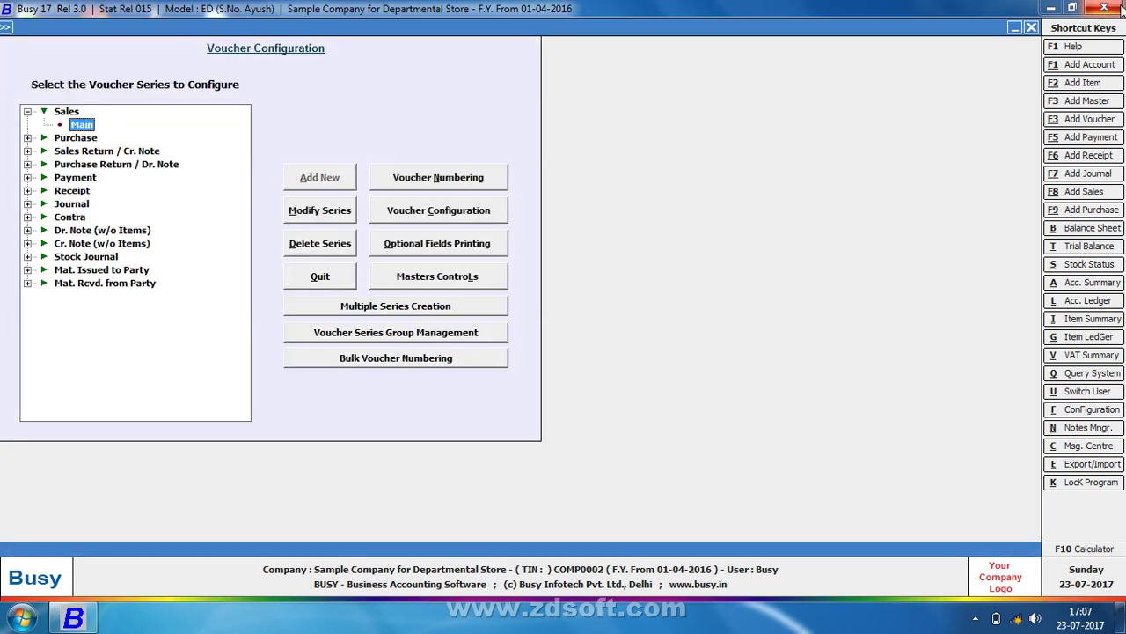
pyautogui.click(499, 213)
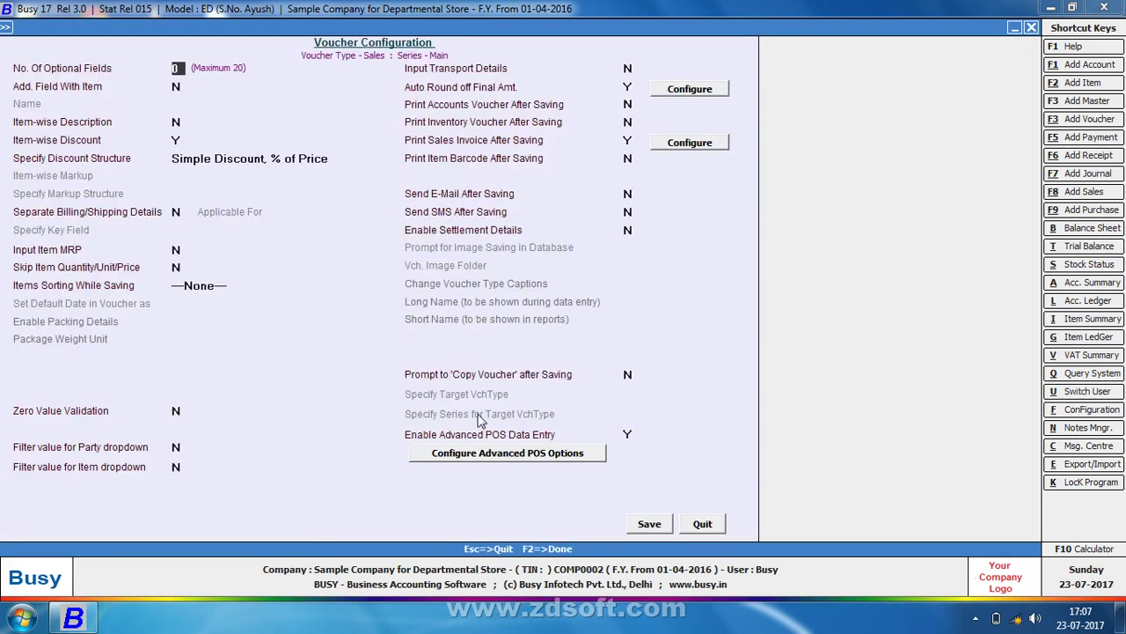
pyautogui.click(602, 459)
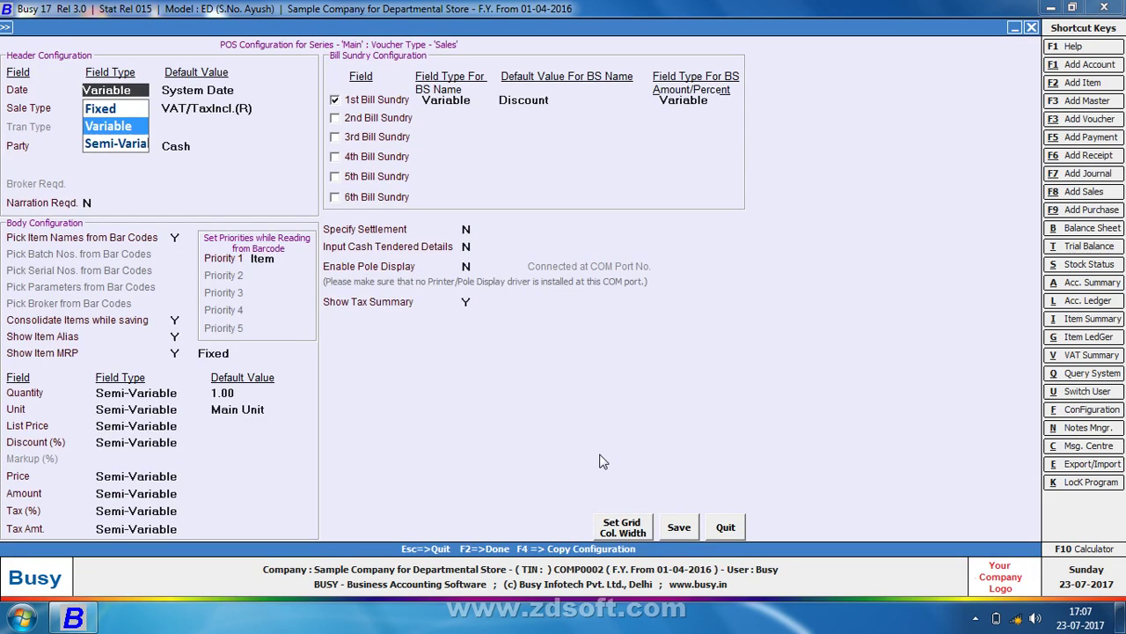
pyautogui.press('Escape')
pyautogui.press('Escape')
pyautogui.press('Escape')
pyautogui.press('Escape')
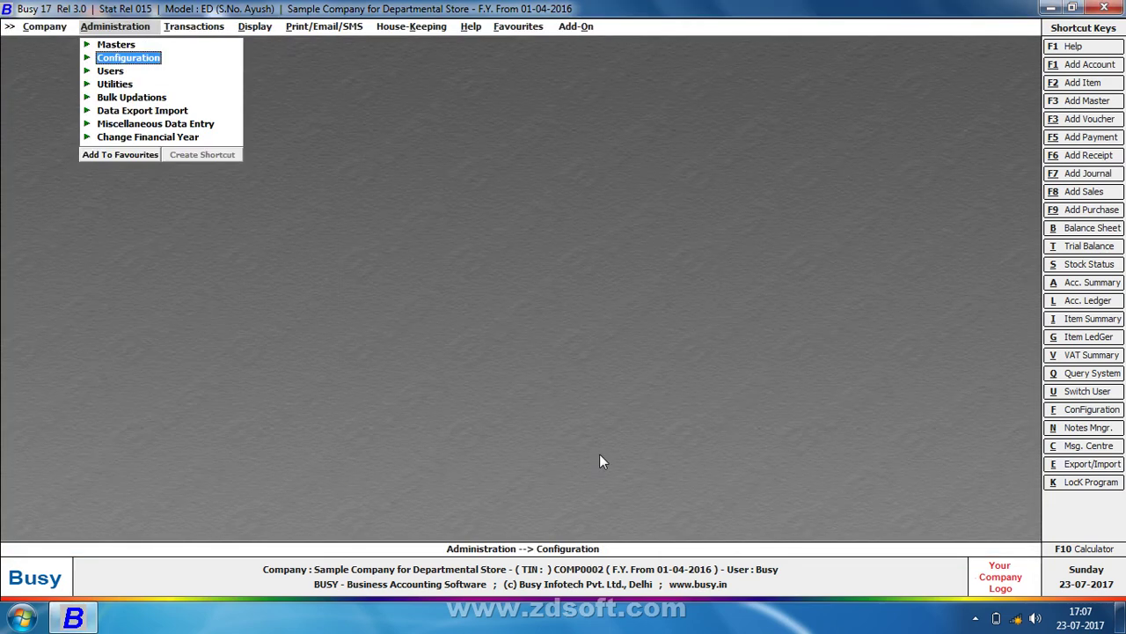
# Leave Busy 17 for the desktop and tell the Screen Recorder to quit
pyautogui.press('super+d')
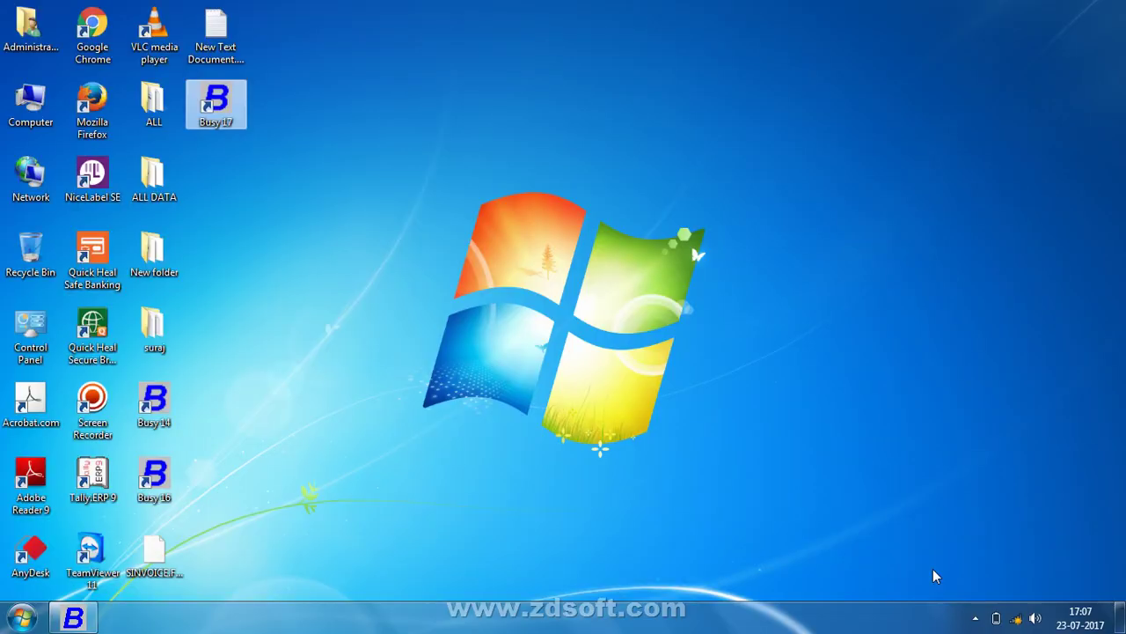
pyautogui.click(975, 618)
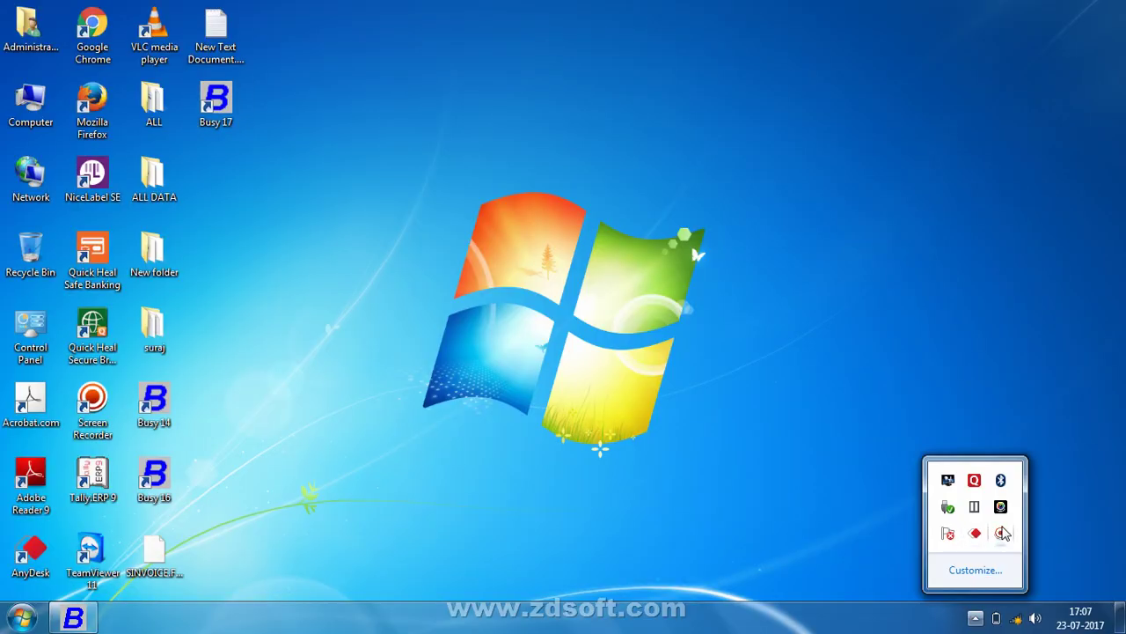
pyautogui.click(1002, 534)
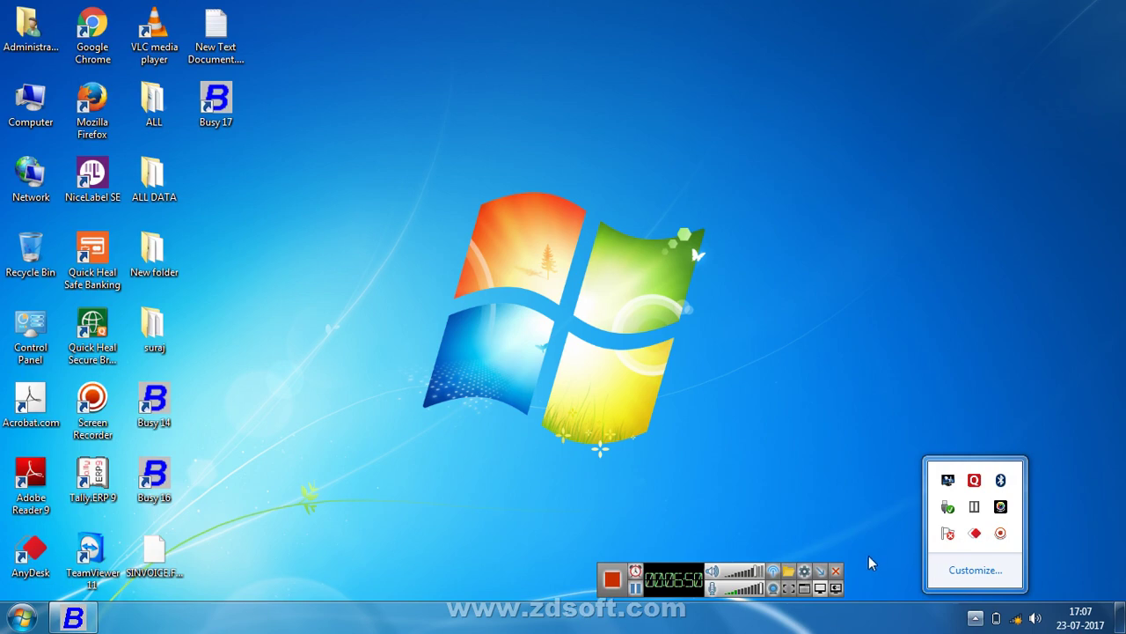
pyautogui.click(836, 571)
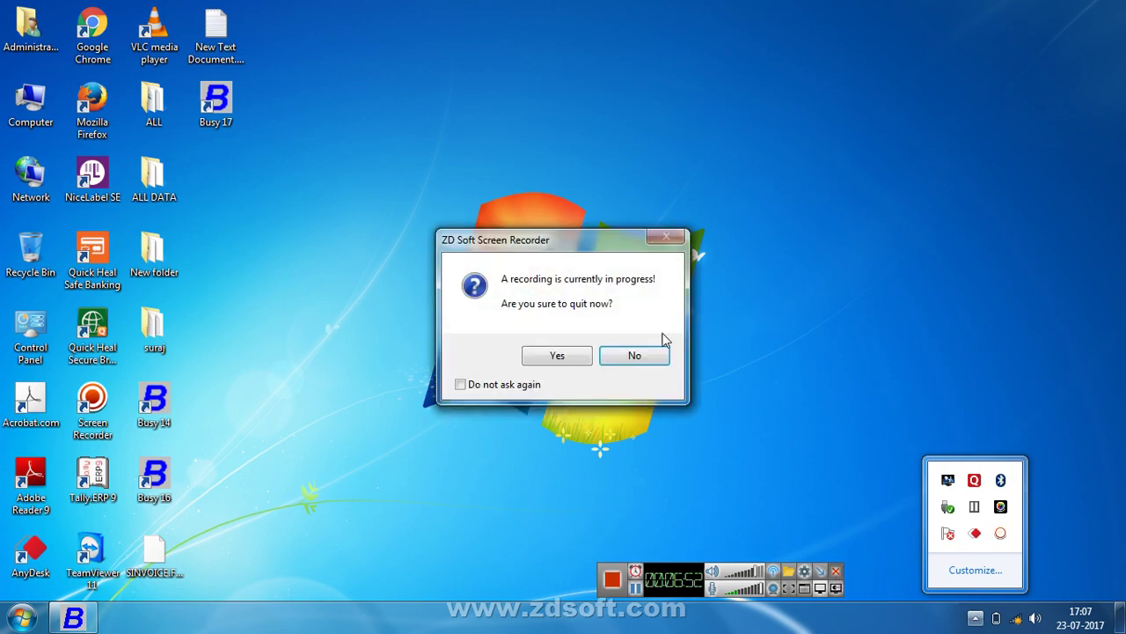